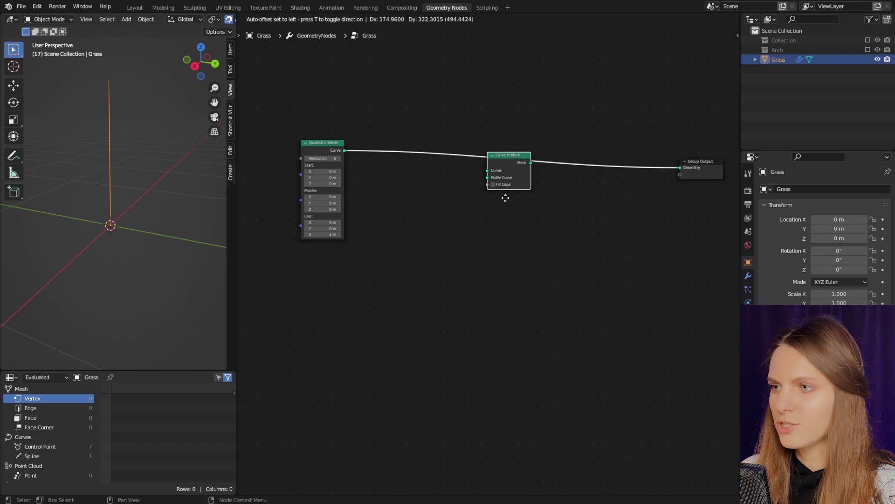
Add a Curve Line node and connect its output to the Profile Curve input of Curve to Mesh.
{"action": "key", "text": "shift+a"}
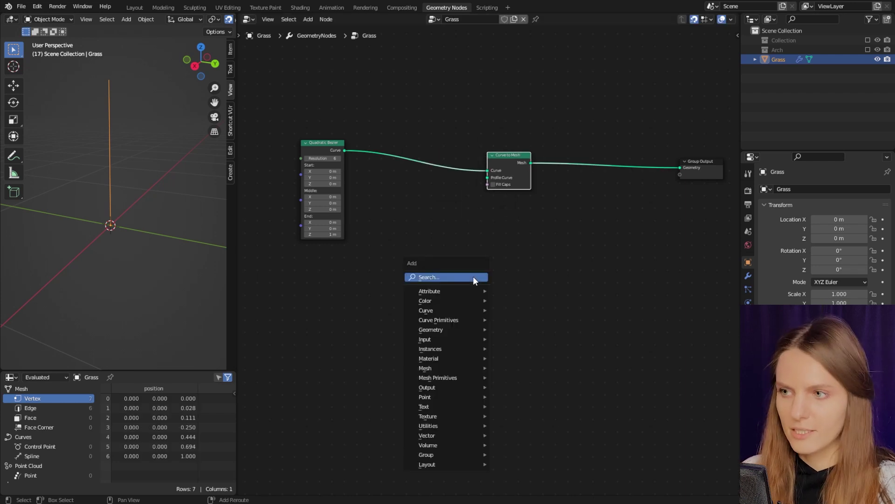
{"action": "left_click", "coordinate": [473, 276]}
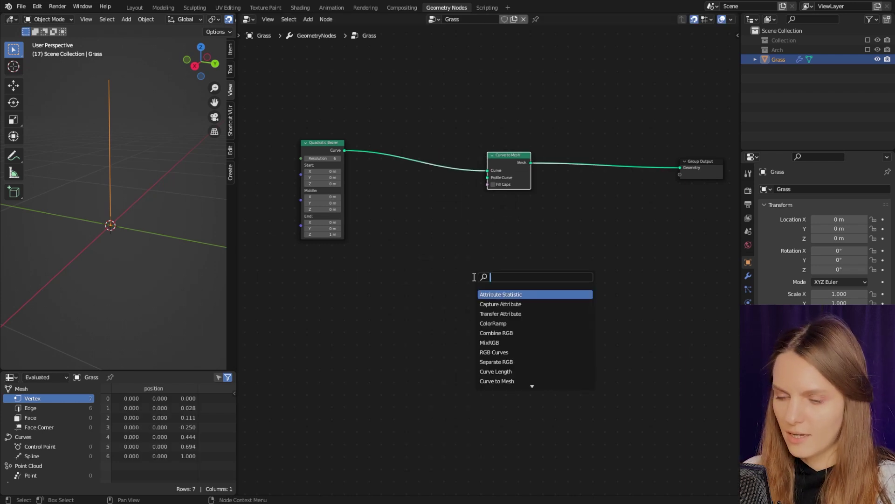
{"action": "type", "text": "line"}
{"action": "key", "text": "Return"}
{"action": "left_click", "coordinate": [442, 279]}
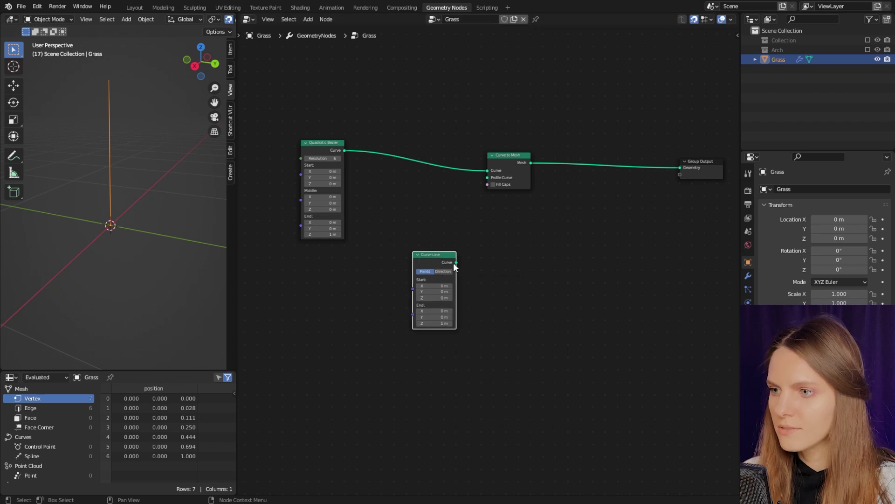
{"action": "left_click_drag", "start_coordinate": [455, 262], "coordinate": [483, 182]}
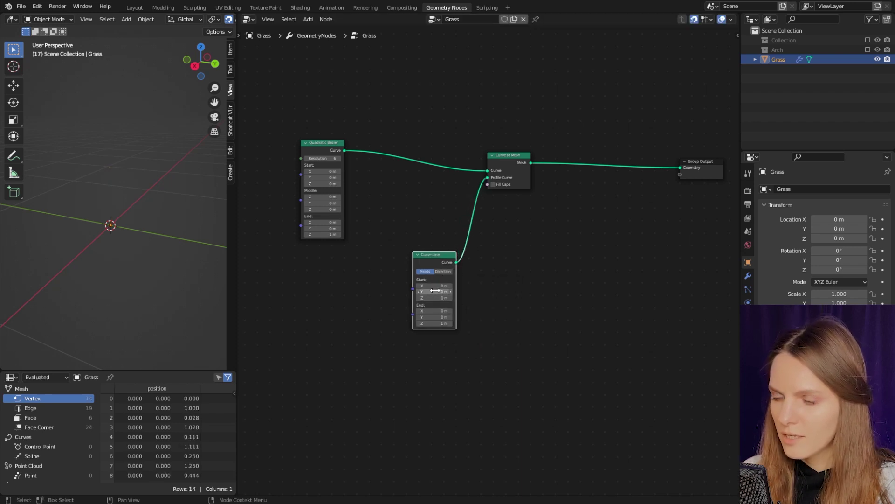
Set the Curve Line's End point to Z 0 m and X 0.1 m.
{"action": "left_click", "coordinate": [435, 323]}
{"action": "type", "text": "0"}
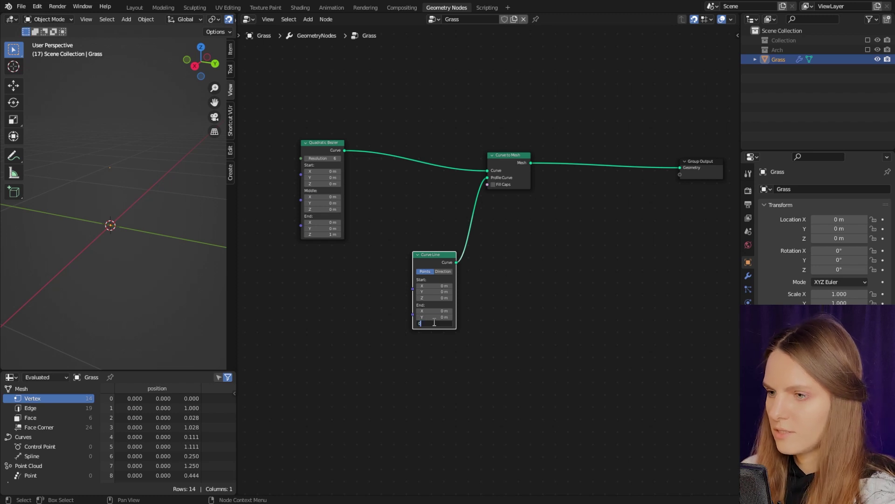
{"action": "left_click", "coordinate": [434, 309]}
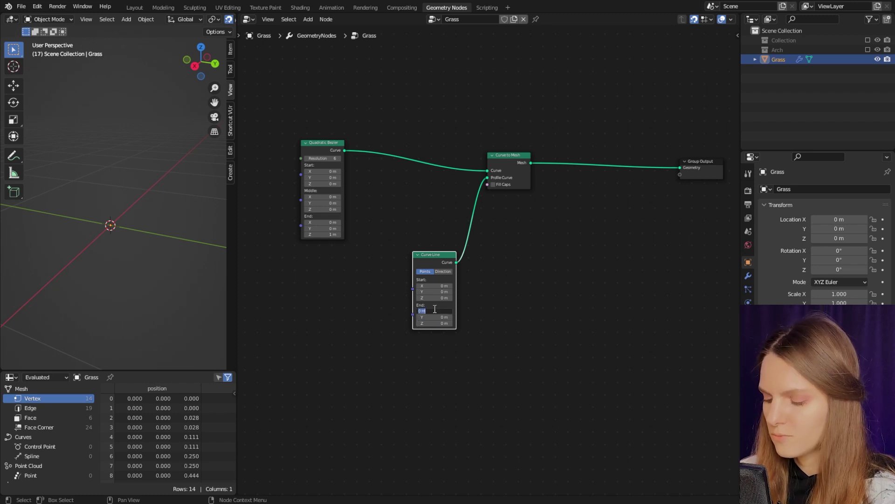
{"action": "key", "text": "BackSpace"}
{"action": "type", "text": ".1"}
{"action": "key", "text": "Return"}
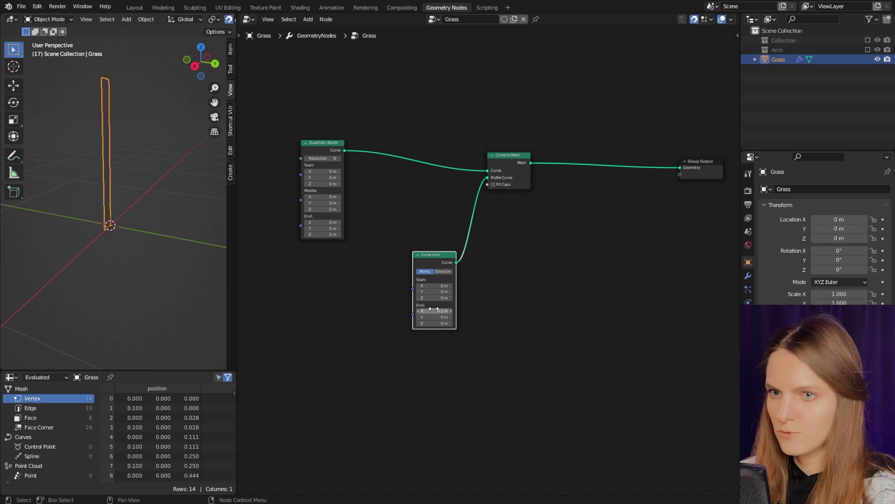
Add a Join Geometry node for combining Curve Line profiles ahead of the Curve to Mesh profile input.
{"action": "key", "text": "shift+a"}
{"action": "left_click", "coordinate": [493, 269]}
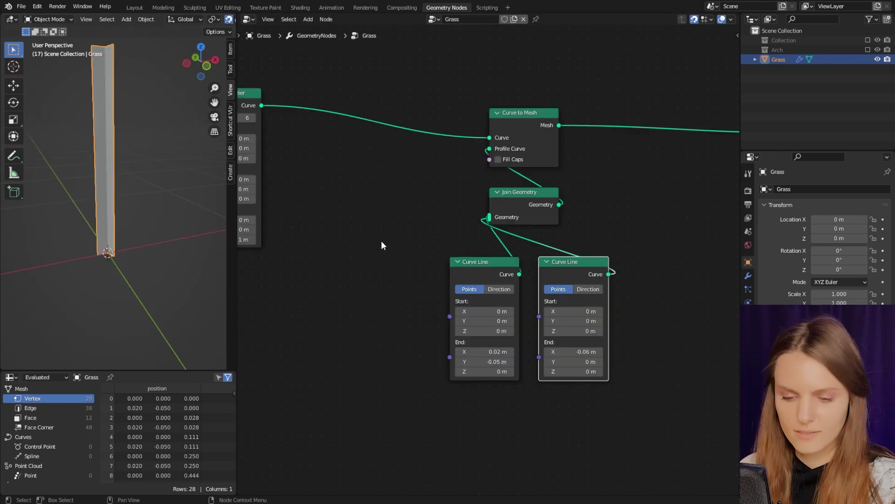
Insert a Set Curve Radius node between Quadratic Bezier and Curve to Mesh.
{"action": "key", "text": "shift+a"}
{"action": "type", "text": "set"}
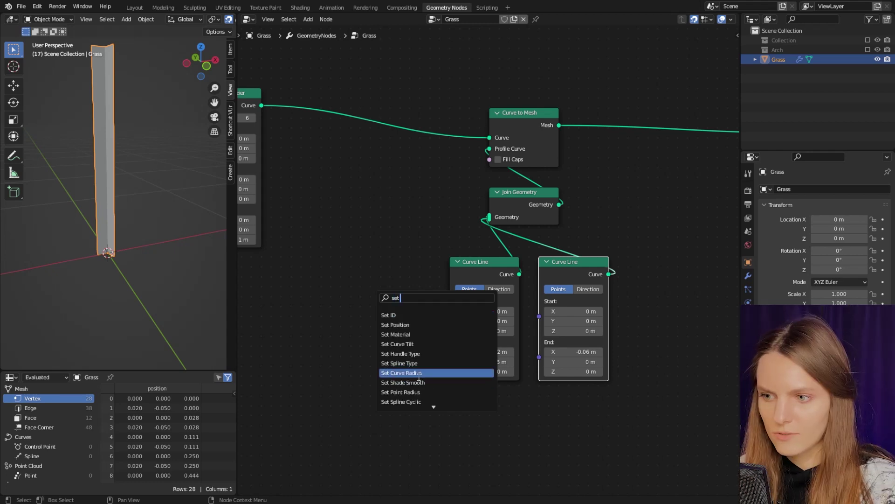
{"action": "key", "text": "Return"}
{"action": "left_click", "coordinate": [375, 140]}
Add a Float Curve node, connect it to the Set Curve Radius node's Radius, and place it beneath that node.
{"action": "key", "text": "shift+a"}
{"action": "left_click", "coordinate": [366, 298]}
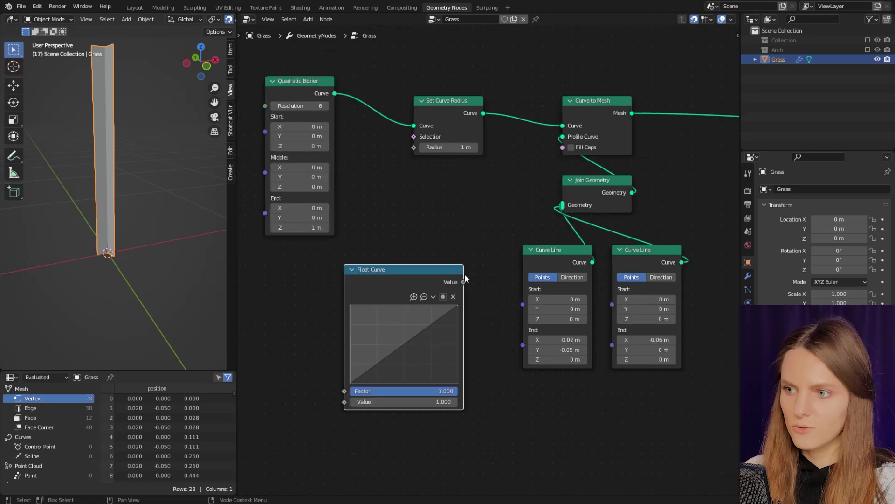
{"action": "left_click_drag", "start_coordinate": [464, 281], "coordinate": [410, 145]}
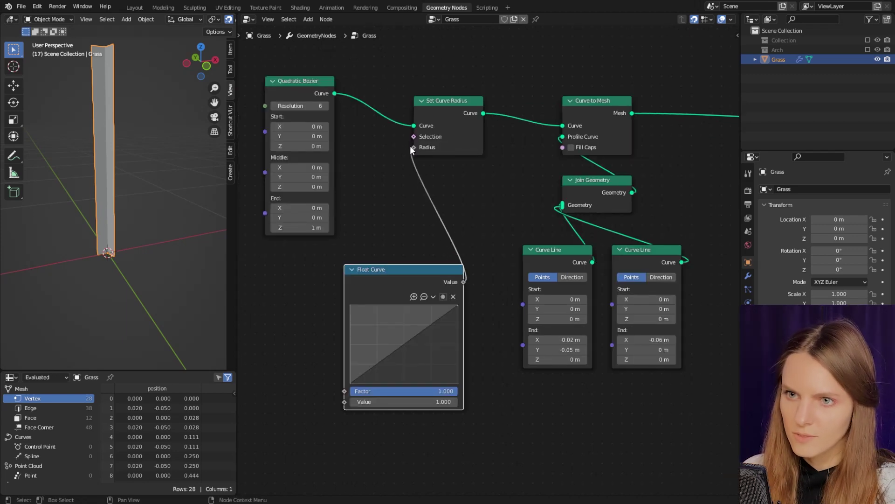
{"action": "left_click_drag", "start_coordinate": [423, 269], "coordinate": [443, 190]}
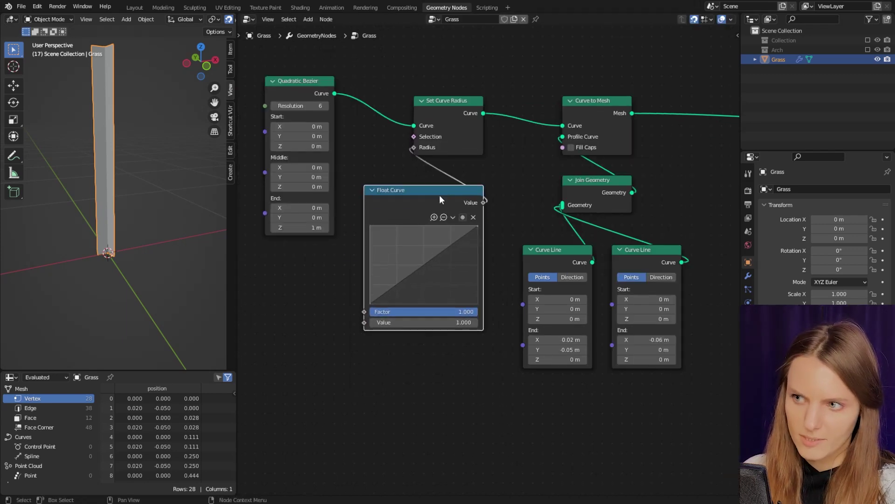
Add a Curve Parameter node below the Float Curve and connect its Factor to the Float Curve's Value input.
{"action": "key", "text": "shift+a"}
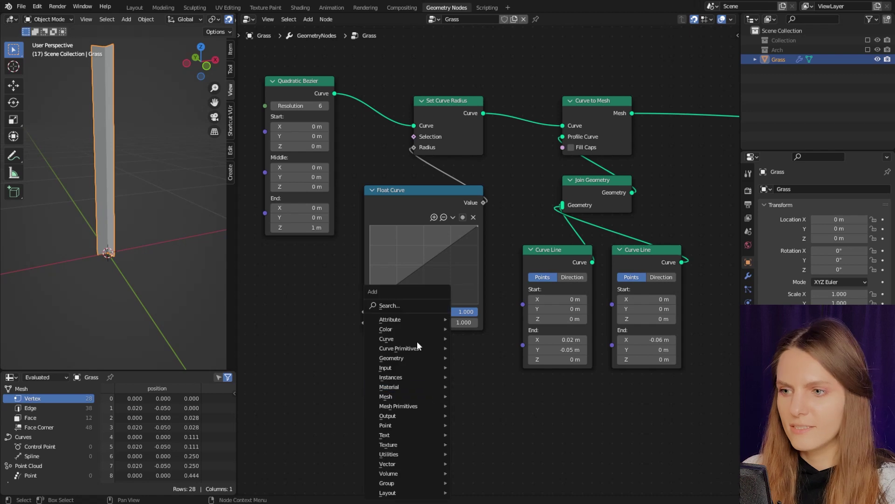
{"action": "left_click", "coordinate": [408, 305]}
{"action": "type", "text": "par"}
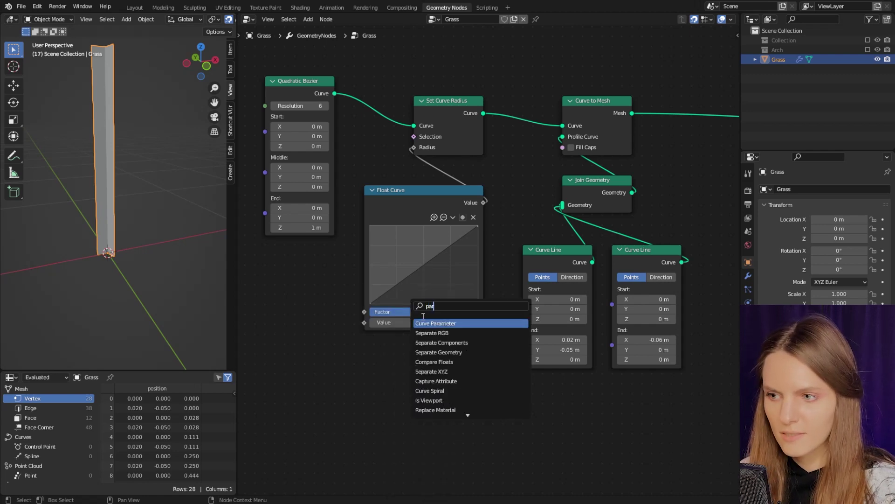
{"action": "key", "text": "Return"}
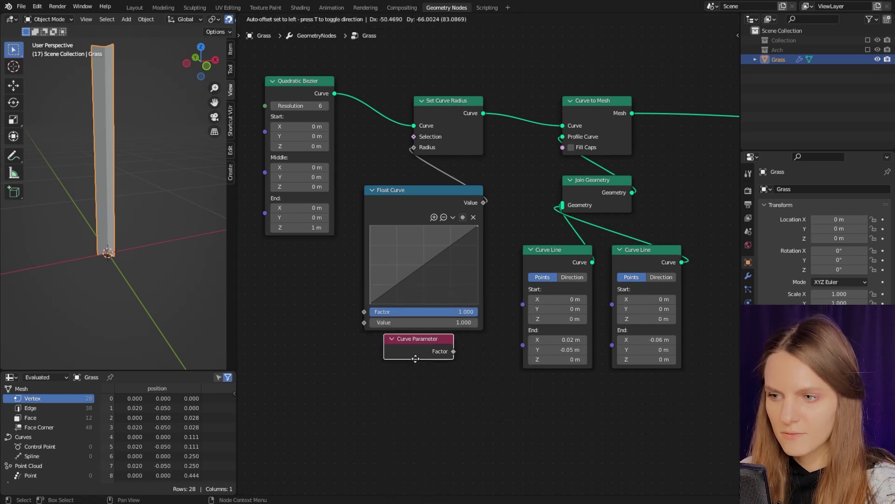
{"action": "left_click", "coordinate": [410, 352]}
{"action": "left_click_drag", "start_coordinate": [453, 352], "coordinate": [364, 322]}
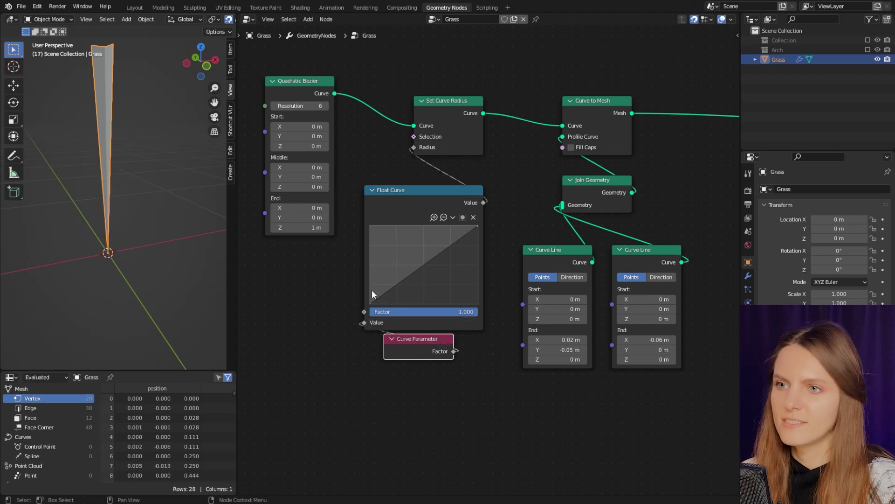
Shape the Float Curve by lowering its end point to zero and adding a point near the start at about X 0.036, Y 0.4.
{"action": "scroll", "coordinate": [87, 222], "scroll_direction": "down", "scroll_amount": 5}
{"action": "scroll", "coordinate": [88, 222], "scroll_direction": "up", "scroll_amount": 4}
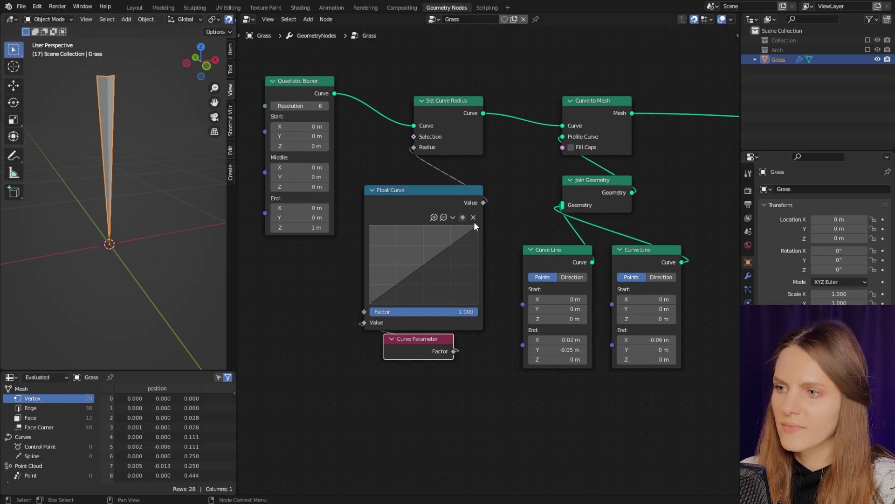
{"action": "left_click_drag", "start_coordinate": [477, 226], "coordinate": [477, 304]}
{"action": "left_click_drag", "start_coordinate": [374, 304], "coordinate": [374, 281]}
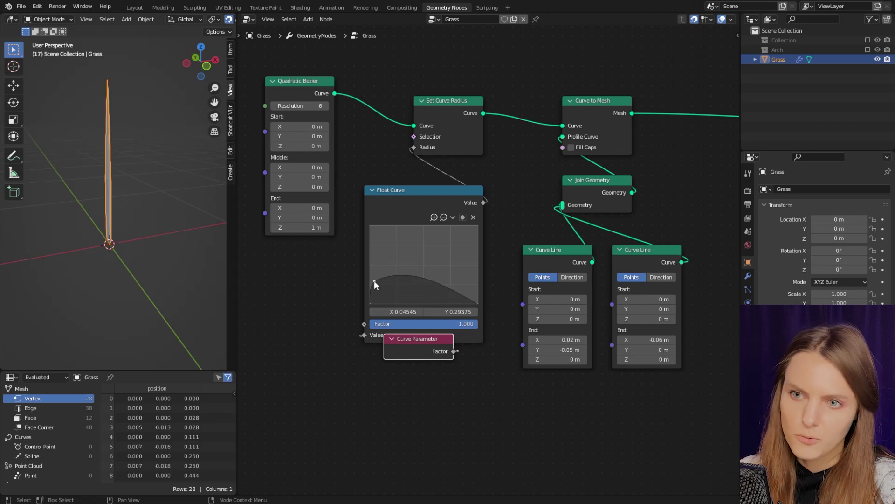
{"action": "middle_click_drag", "start_coordinate": [72, 278], "coordinate": [134, 273]}
{"action": "scroll", "coordinate": [134, 271], "scroll_direction": "up", "scroll_amount": 3}
{"action": "left_click_drag", "start_coordinate": [375, 282], "coordinate": [373, 273]}
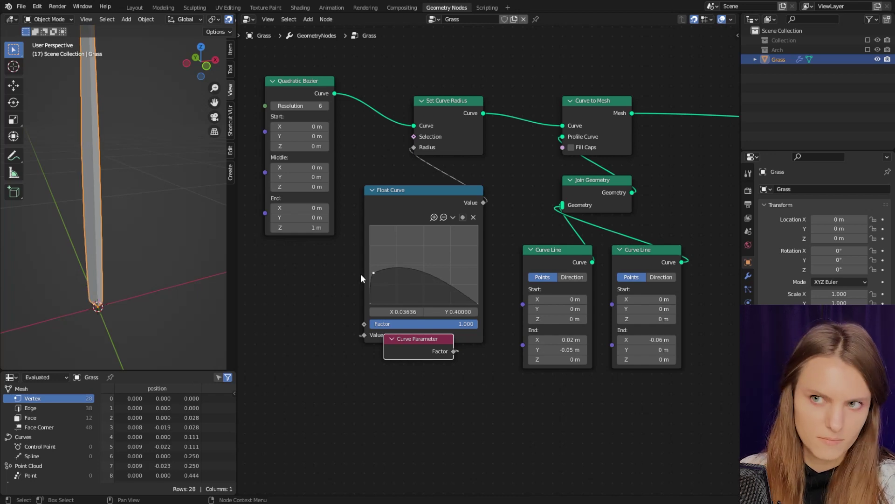
Set the Quadratic Bezier's End X to -0.5 m so the blade leans sideways.
{"action": "middle_click_drag", "start_coordinate": [167, 203], "coordinate": [141, 202]}
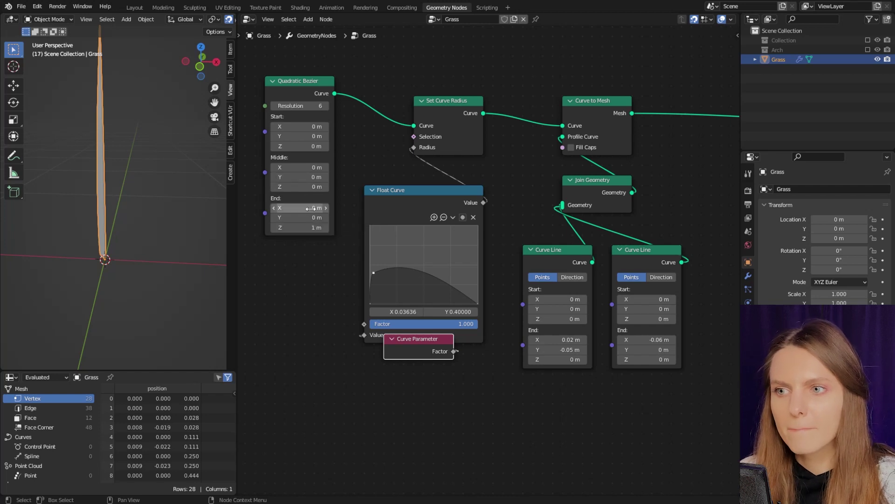
{"action": "left_click", "coordinate": [274, 208]}
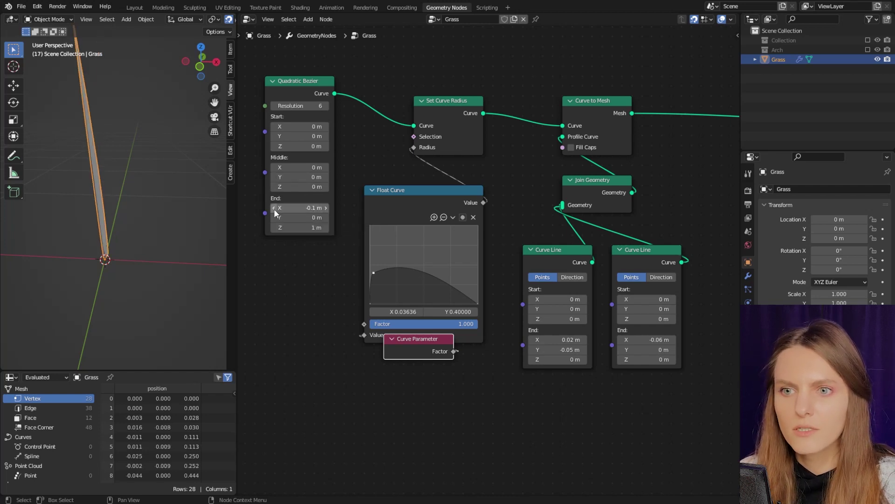
{"action": "left_click", "coordinate": [273, 208]}
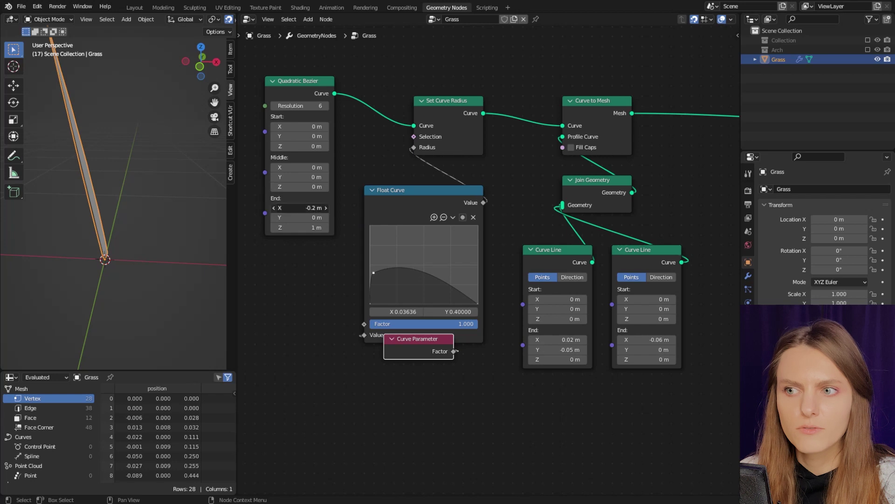
{"action": "left_click", "coordinate": [273, 208]}
{"action": "left_click", "coordinate": [273, 208]}
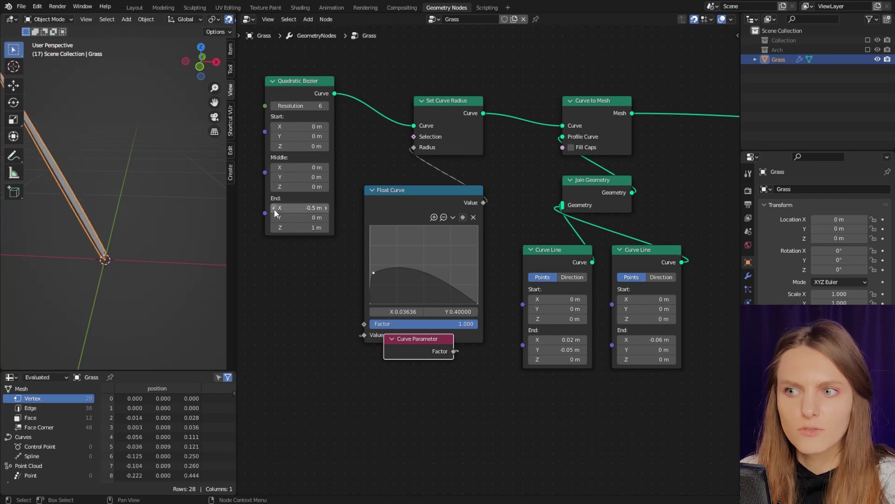
{"action": "left_click", "coordinate": [273, 208]}
Bend the grass blade by setting the Quadratic Bezier's Middle Z to 0.9 m.
{"action": "middle_click_drag", "start_coordinate": [61, 239], "coordinate": [41, 244]}
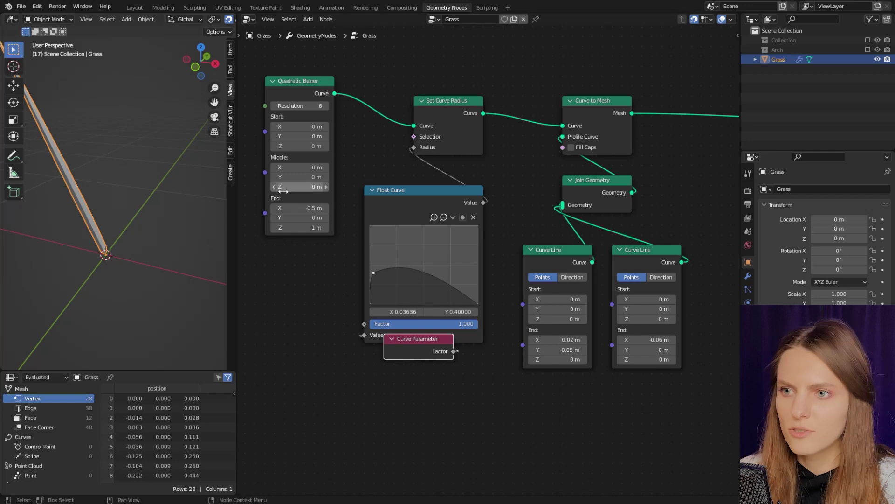
{"action": "left_click_drag", "start_coordinate": [298, 186], "coordinate": [326, 186]}
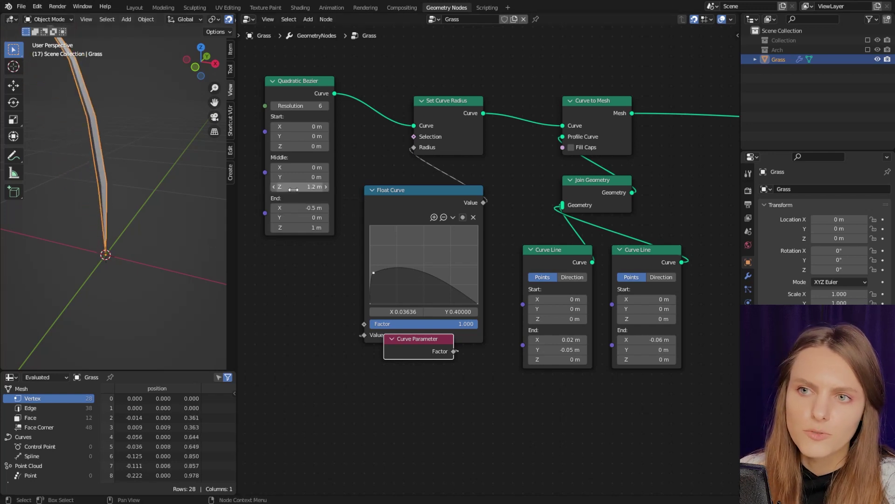
{"action": "middle_click_drag", "start_coordinate": [66, 232], "coordinate": [131, 232]}
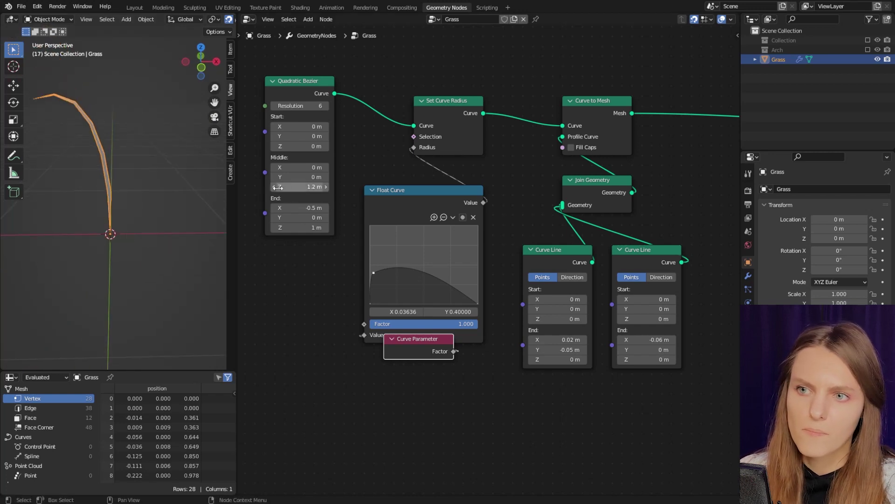
{"action": "mouse_move", "coordinate": [279, 187]}
{"action": "left_mouse_down"}
{"action": "mouse_move", "coordinate": [264, 186]}
{"action": "mouse_move", "coordinate": [278, 187]}
{"action": "left_mouse_up"}
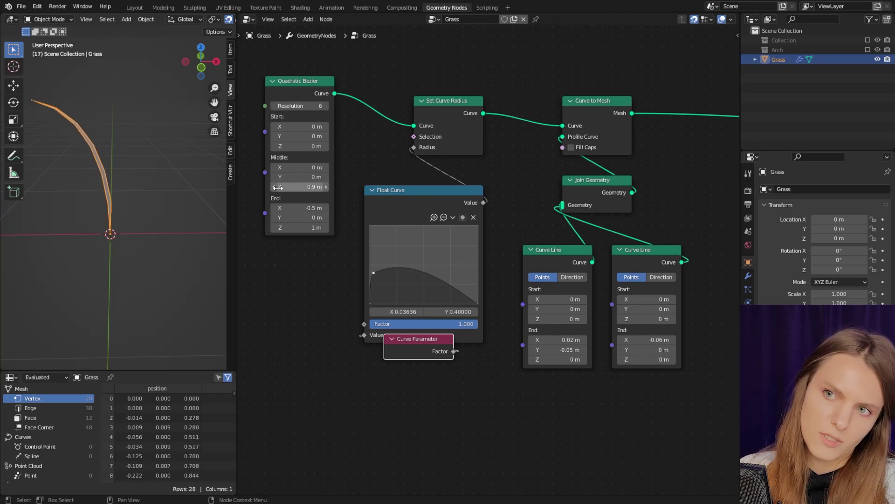
Insert a Set Curve Tilt node between Quadratic Bezier and Set Curve Radius.
{"action": "middle_click_drag", "start_coordinate": [195, 209], "coordinate": [124, 240]}
{"action": "scroll", "coordinate": [145, 244], "scroll_direction": "up", "scroll_amount": 2}
{"action": "key", "text": "shift+a"}
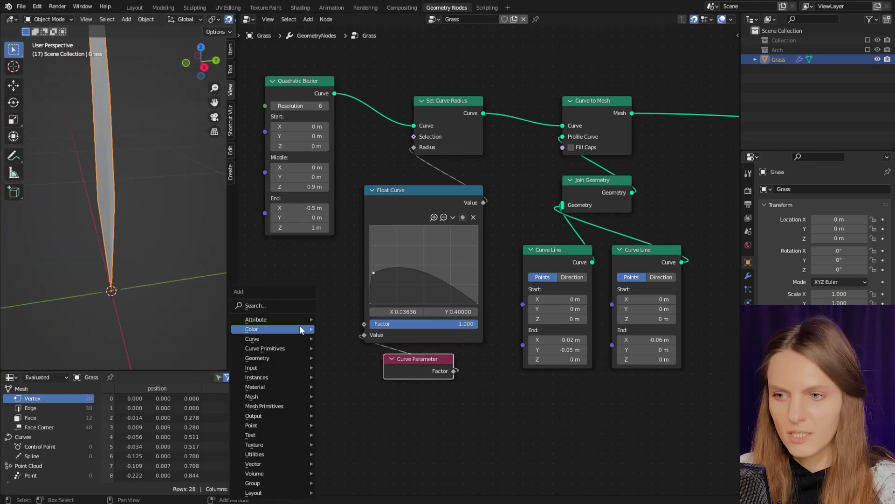
{"action": "left_click", "coordinate": [294, 305]}
{"action": "type", "text": "t"}
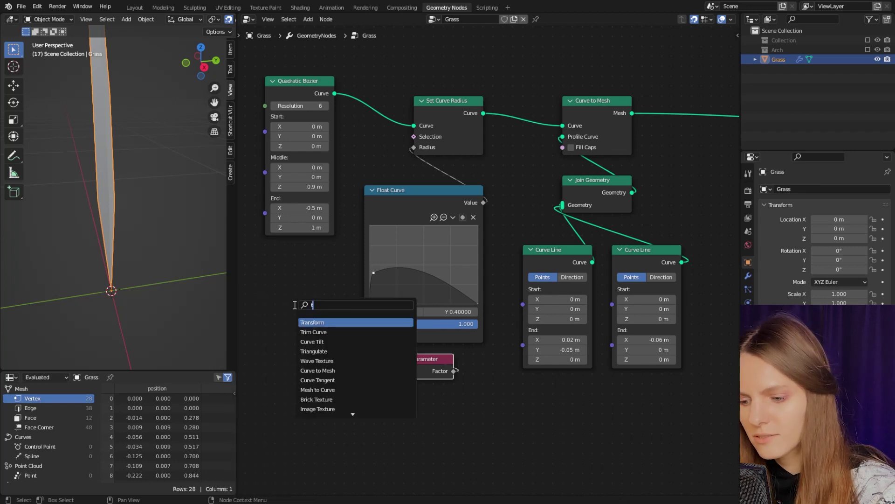
{"action": "type", "text": "ilt"}
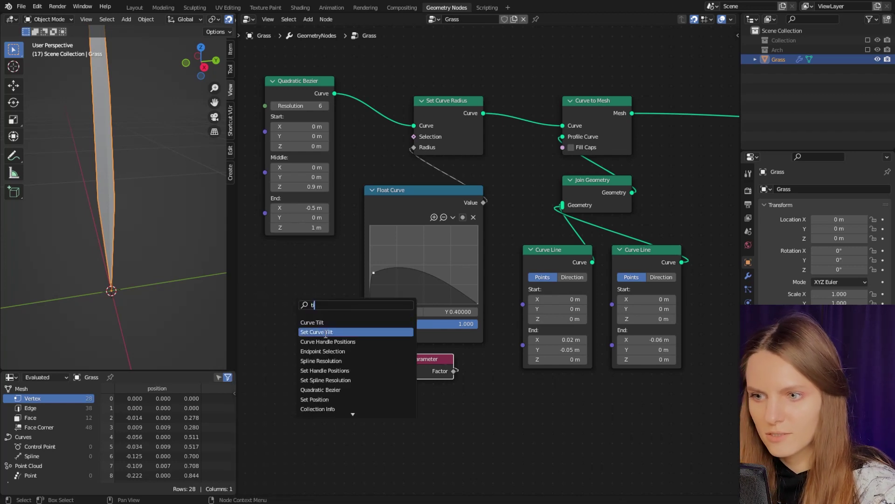
{"action": "left_click", "coordinate": [326, 332]}
{"action": "left_click", "coordinate": [376, 106]}
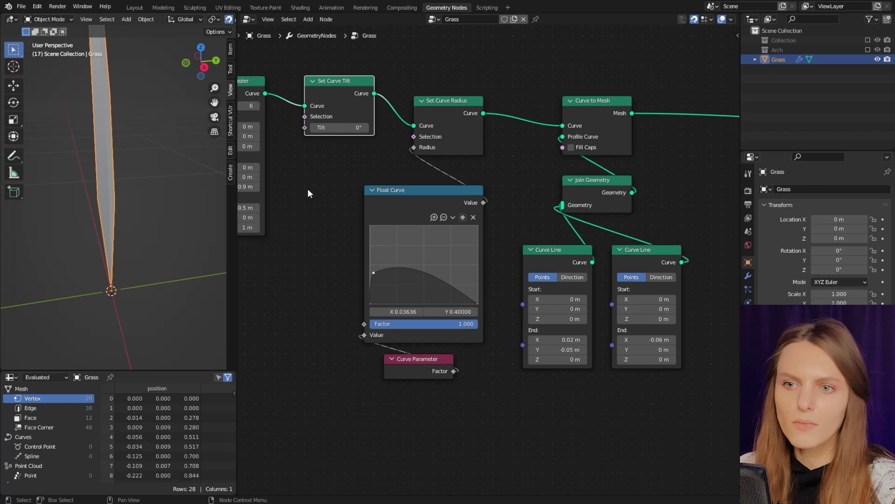
Add a Random Value node of type Float beneath the Set Curve Tilt node.
{"action": "key", "text": "shift+a"}
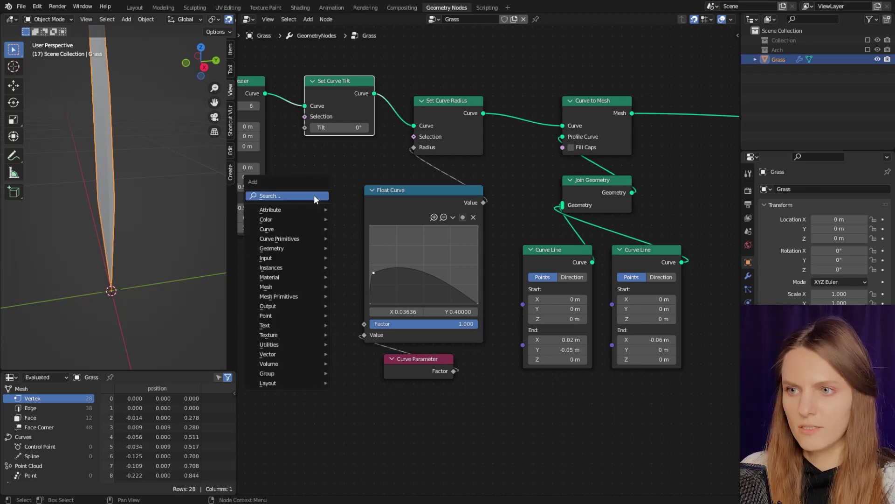
{"action": "left_click", "coordinate": [314, 195]}
{"action": "type", "text": "ran"}
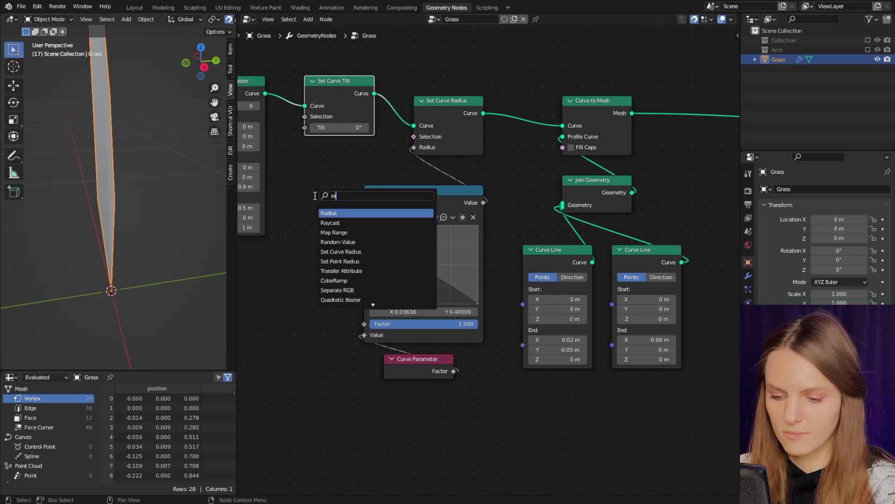
{"action": "left_click", "coordinate": [346, 220]}
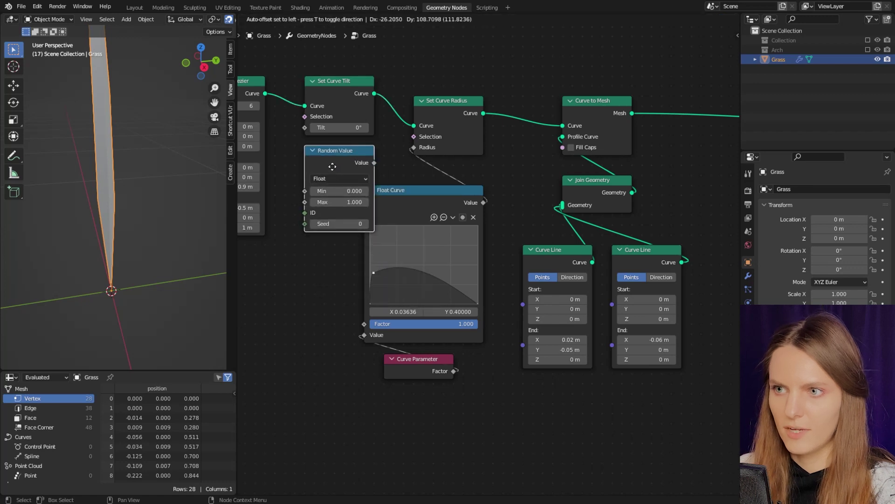
{"action": "left_click", "coordinate": [315, 173]}
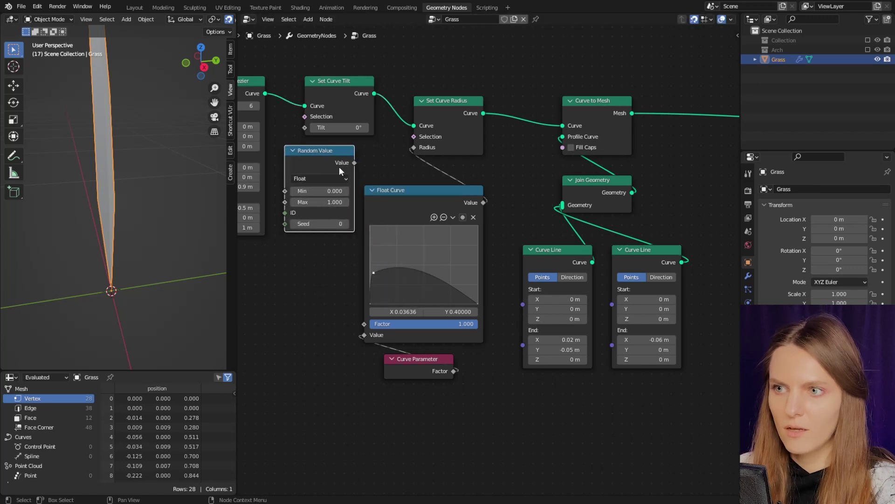
Drive the Set Curve Tilt node's Tilt with the Random Value output, comparing the blade with and without the link.
{"action": "left_click_drag", "start_coordinate": [355, 162], "coordinate": [304, 128]}
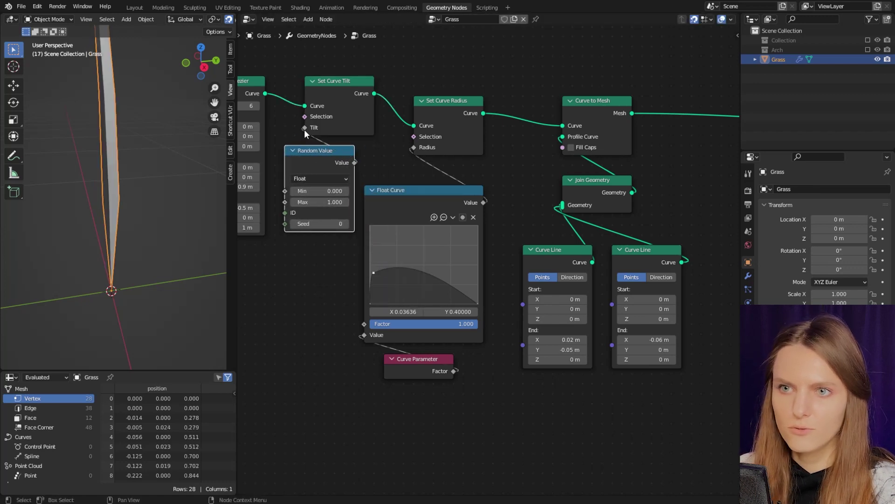
{"action": "middle_click_drag", "start_coordinate": [194, 214], "coordinate": [149, 195]}
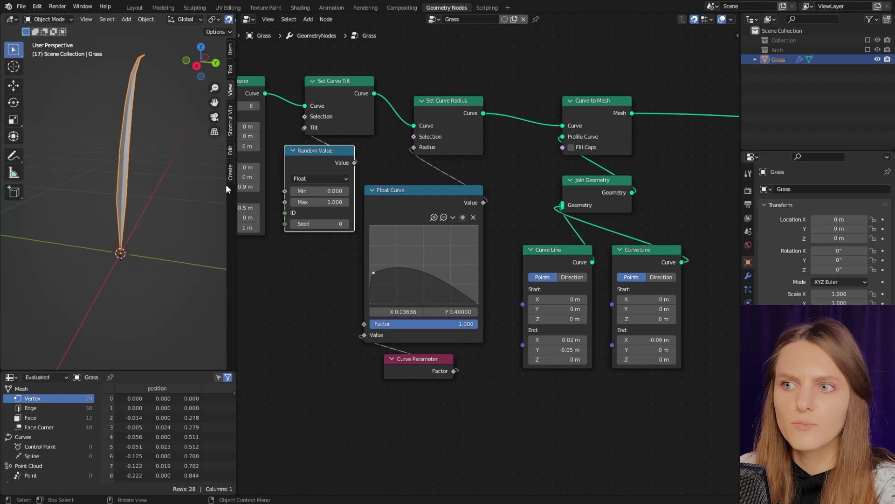
{"action": "left_click_drag", "start_coordinate": [304, 127], "coordinate": [295, 126]}
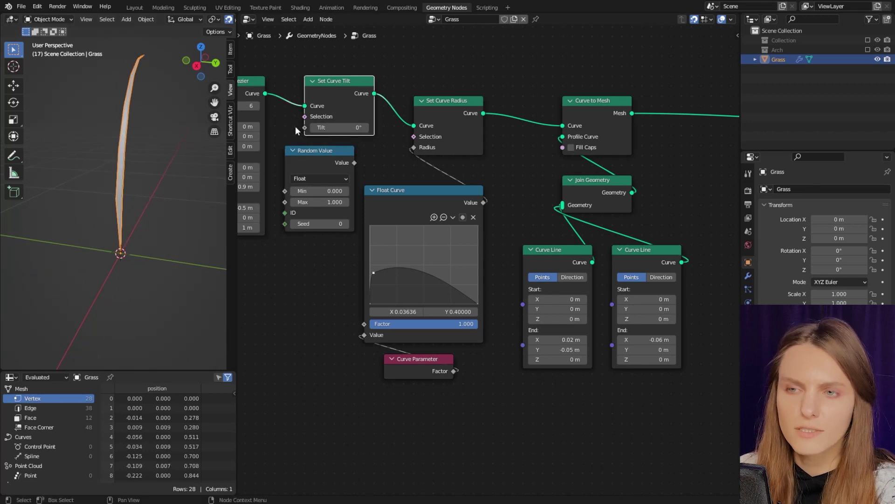
{"action": "middle_click_drag", "start_coordinate": [113, 231], "coordinate": [160, 232]}
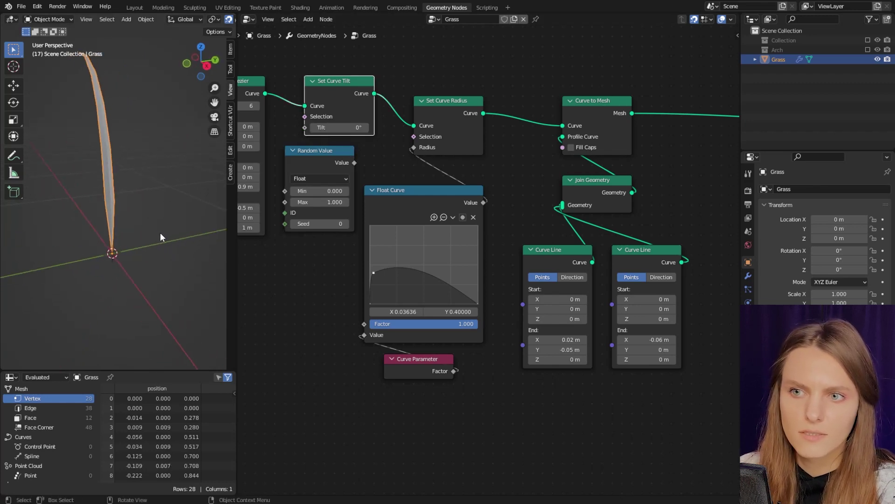
{"action": "left_click_drag", "start_coordinate": [354, 162], "coordinate": [300, 127]}
{"action": "middle_click_drag", "start_coordinate": [154, 194], "coordinate": [214, 213]}
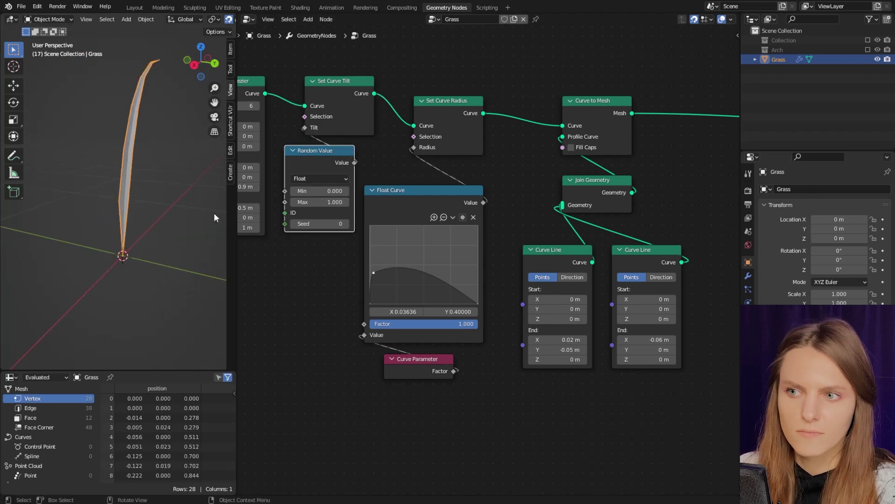
Set the Seed of the Random Value node driving the blade's tilt to 2.
{"action": "left_click_drag", "start_coordinate": [331, 202], "coordinate": [335, 202]}
{"action": "left_click", "coordinate": [347, 223]}
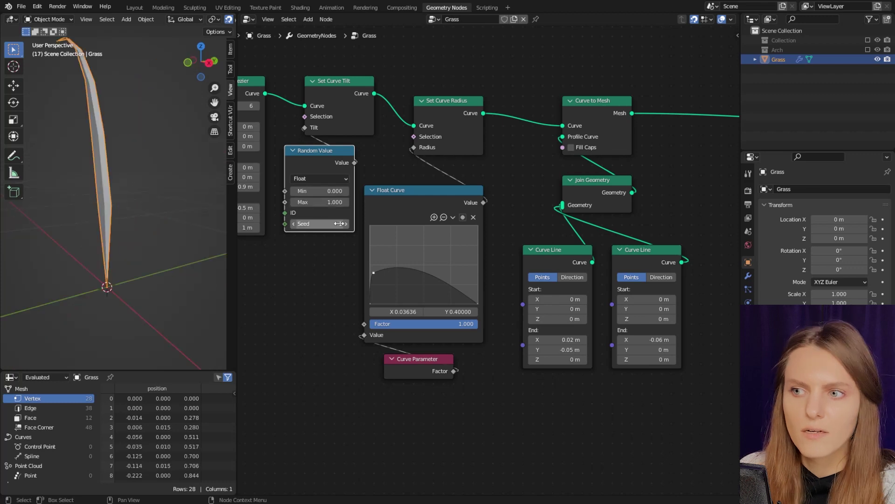
{"action": "middle_click_drag", "start_coordinate": [136, 216], "coordinate": [158, 225]}
{"action": "left_click", "coordinate": [346, 224]}
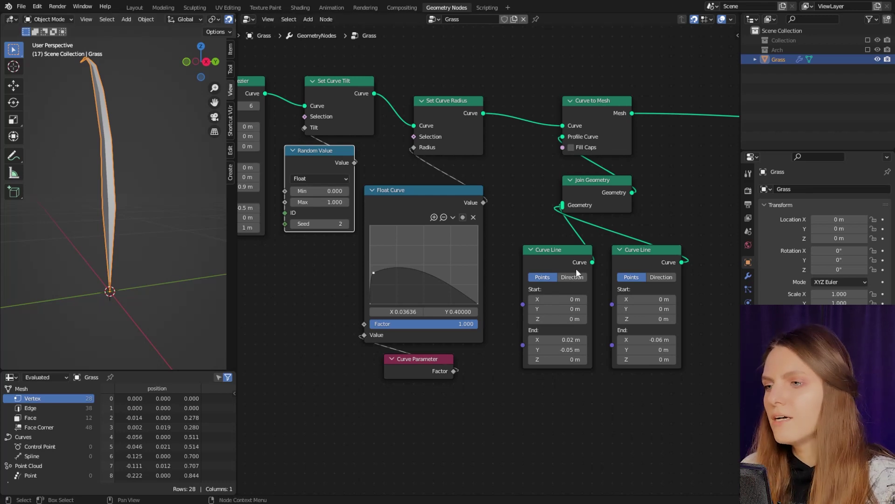
Add a Mesh Circle node below the framed grass blade nodes.
{"action": "scroll", "coordinate": [595, 231], "scroll_direction": "down", "scroll_amount": 2}
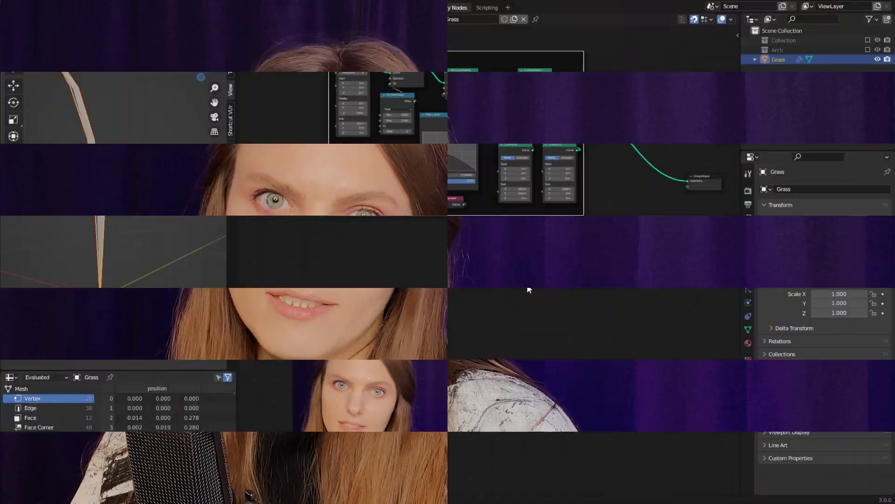
{"action": "key", "text": "shift+a"}
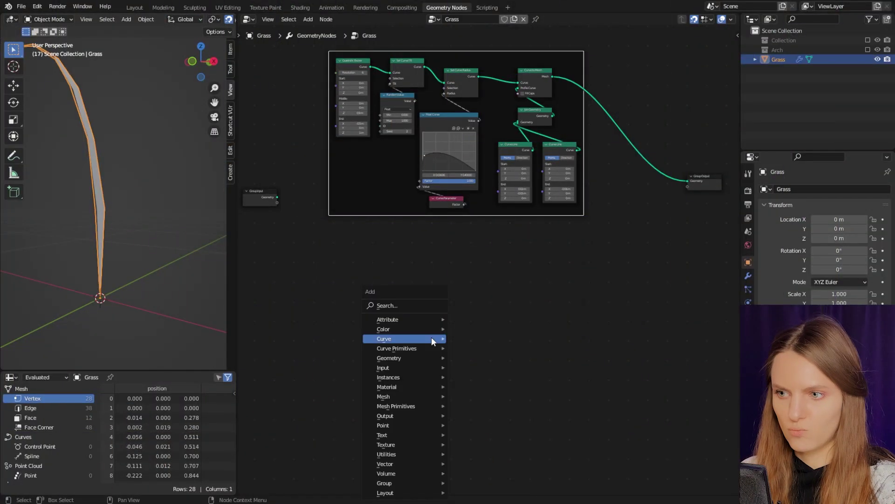
{"action": "left_click", "coordinate": [429, 305]}
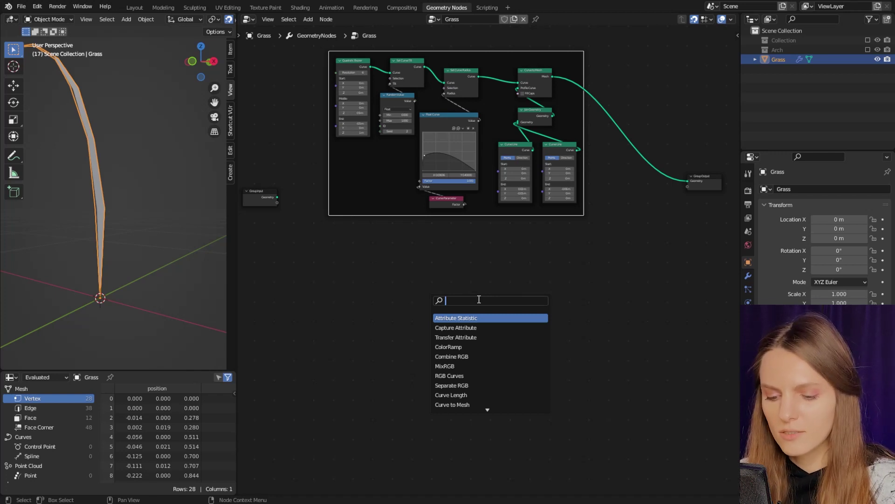
{"action": "type", "text": "c"}
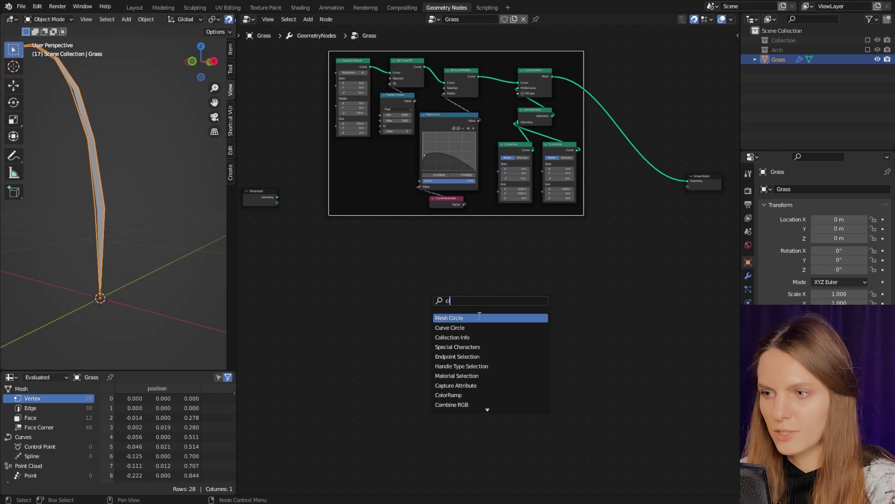
{"action": "left_click", "coordinate": [480, 317]}
{"action": "left_click", "coordinate": [402, 295]}
{"action": "scroll", "coordinate": [396, 346], "scroll_direction": "up", "scroll_amount": 2}
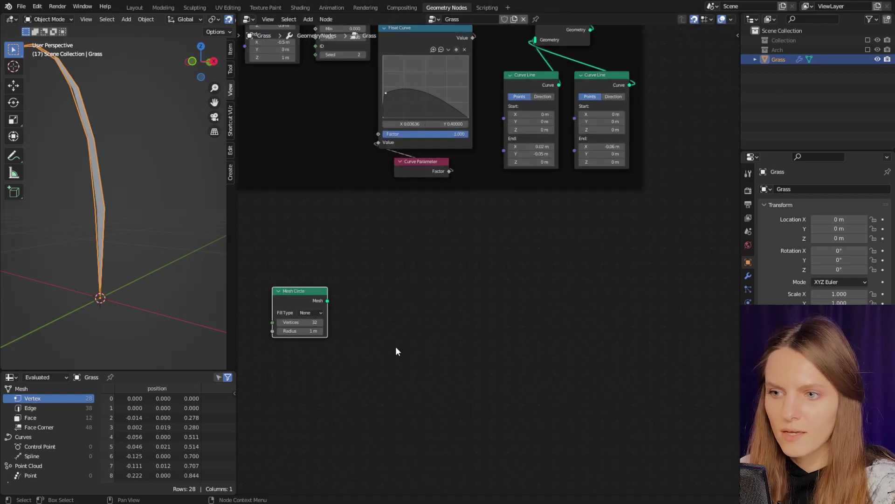
Set the Mesh Circle's Vertices to 5.
{"action": "left_click", "coordinate": [298, 322]}
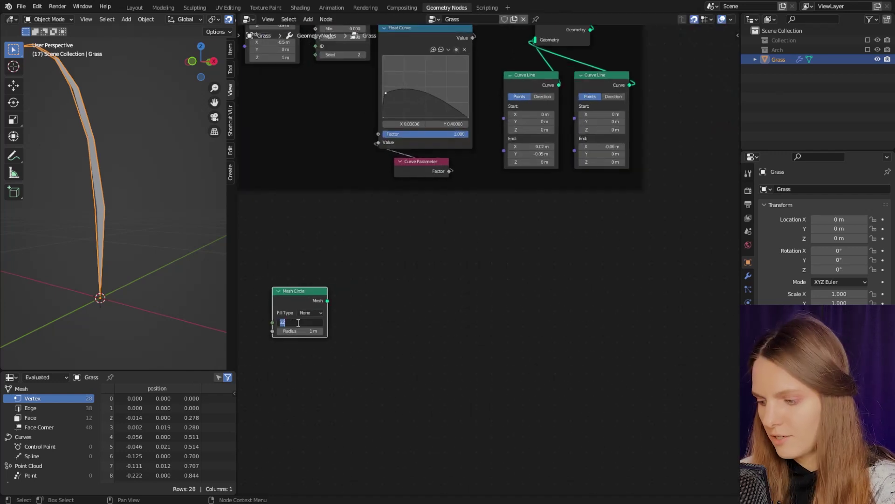
{"action": "type", "text": "3"}
{"action": "key", "text": "Return"}
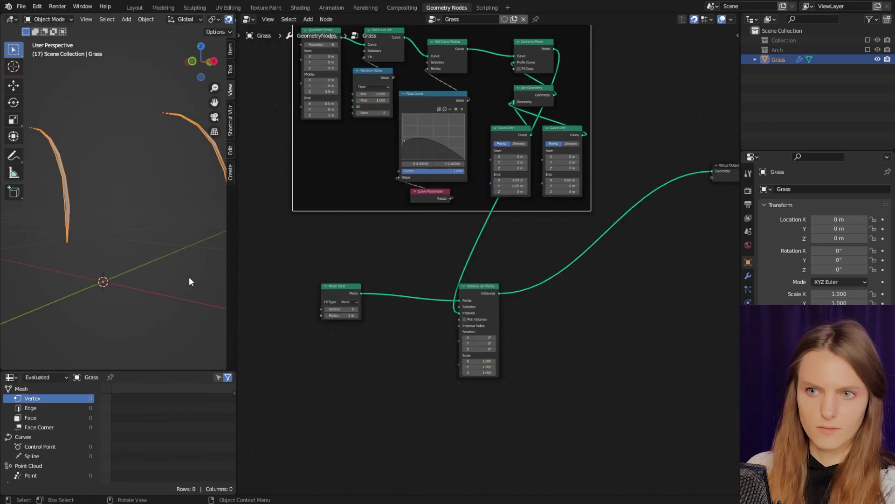
{"action": "middle_click_drag", "start_coordinate": [189, 276], "coordinate": [173, 303]}
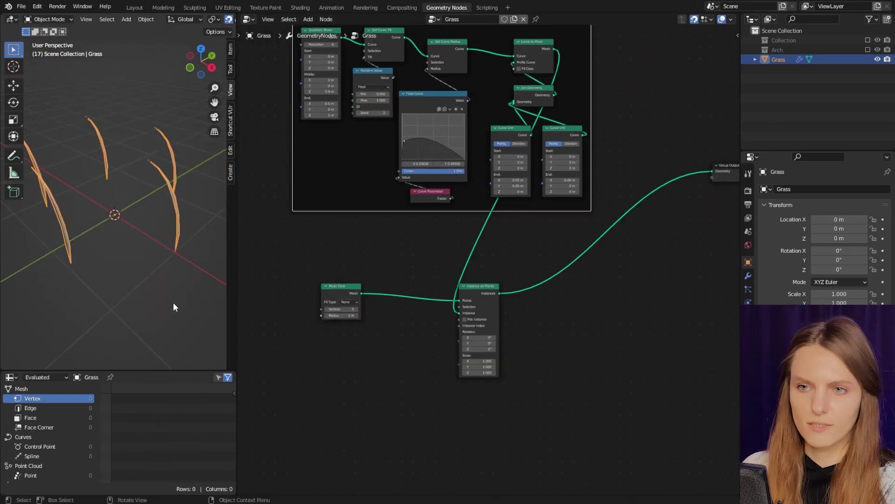
Try a Radius of 0.5 m on the Mesh Circle to bring the grass blades closer together.
{"action": "left_click", "coordinate": [344, 316]}
{"action": "key", "text": "BackSpace"}
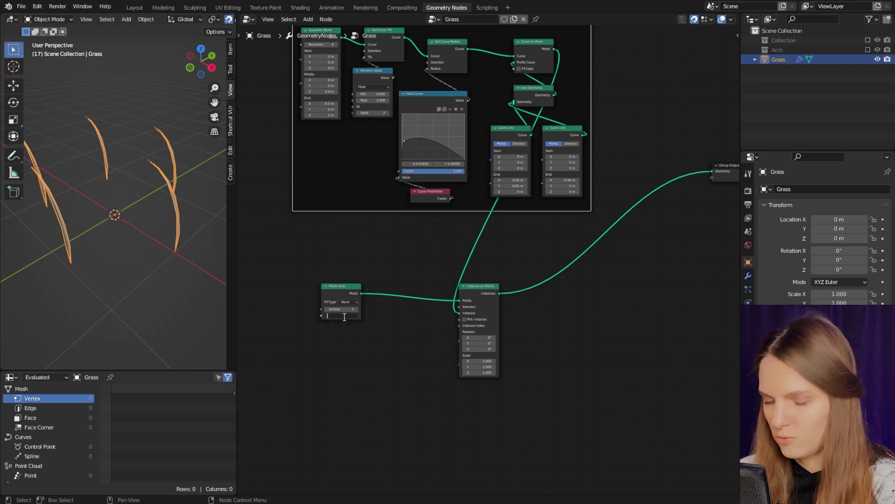
{"action": "type", "text": "0.5"}
{"action": "key", "text": "Return"}
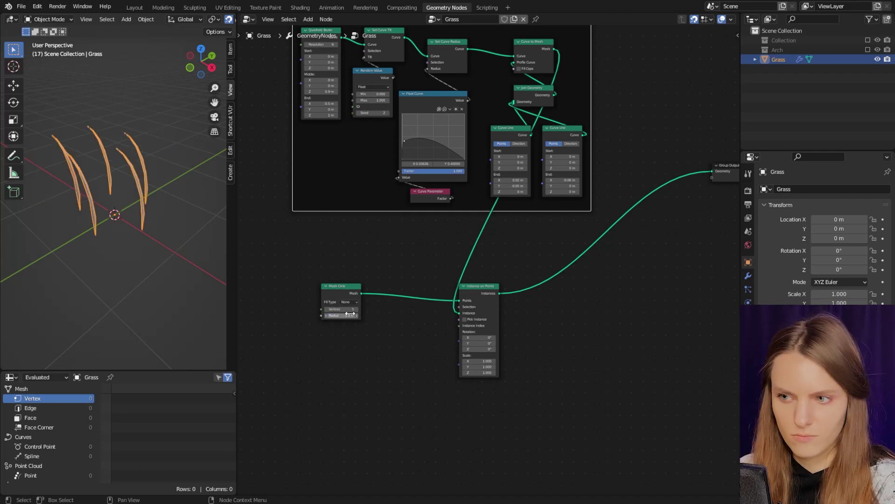
Set the Mesh Circle's Radius to 0.05 m so the blades grow from one tight clump.
{"action": "left_click", "coordinate": [342, 315]}
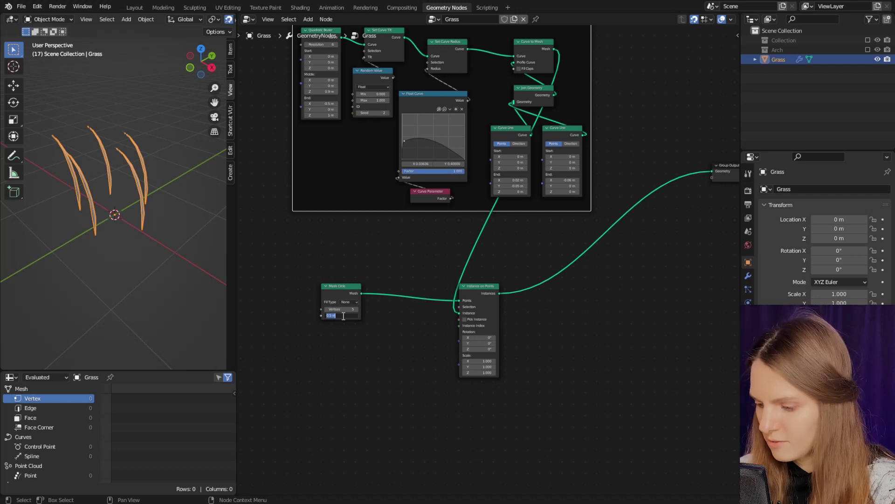
{"action": "type", "text": "0.05"}
{"action": "key", "text": "Return"}
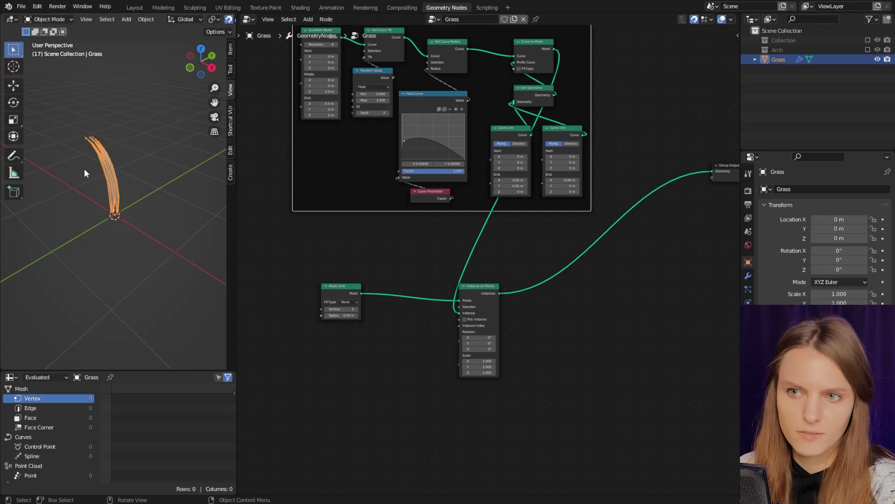
{"action": "middle_click_drag", "start_coordinate": [84, 169], "coordinate": [138, 238]}
{"action": "scroll", "coordinate": [124, 227], "scroll_direction": "up", "scroll_amount": 3}
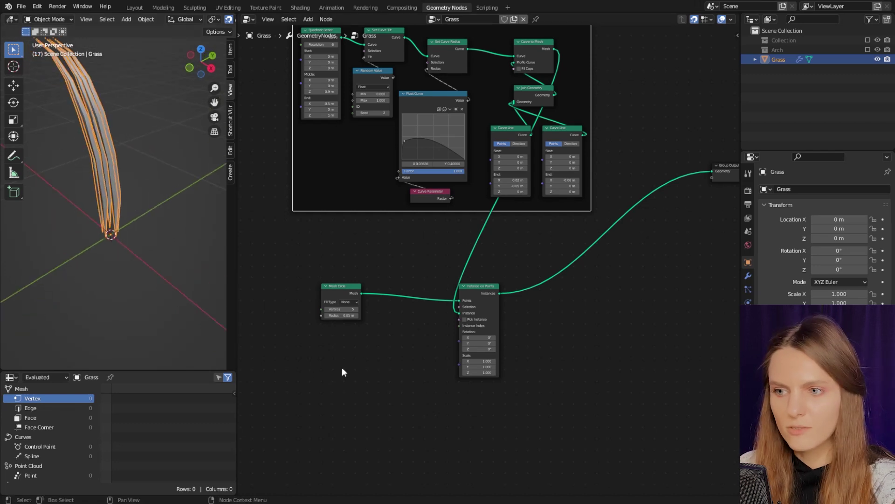
Add a Position input node beneath the Mesh Circle node.
{"action": "left_click", "coordinate": [383, 369]}
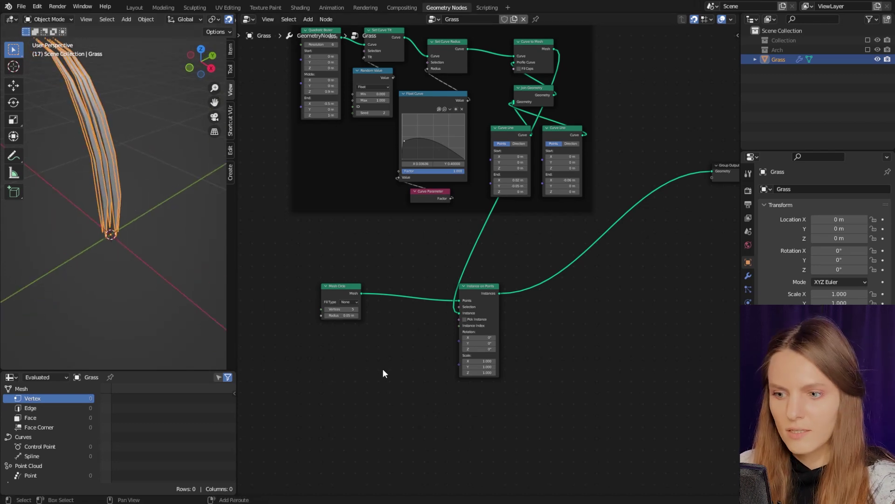
{"action": "key", "text": "shift+a"}
{"action": "left_click", "coordinate": [362, 309]}
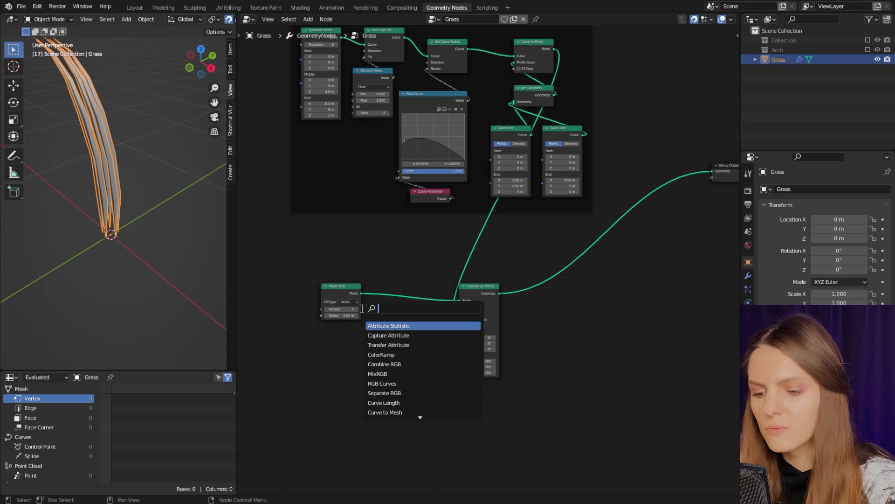
{"action": "type", "text": "po"}
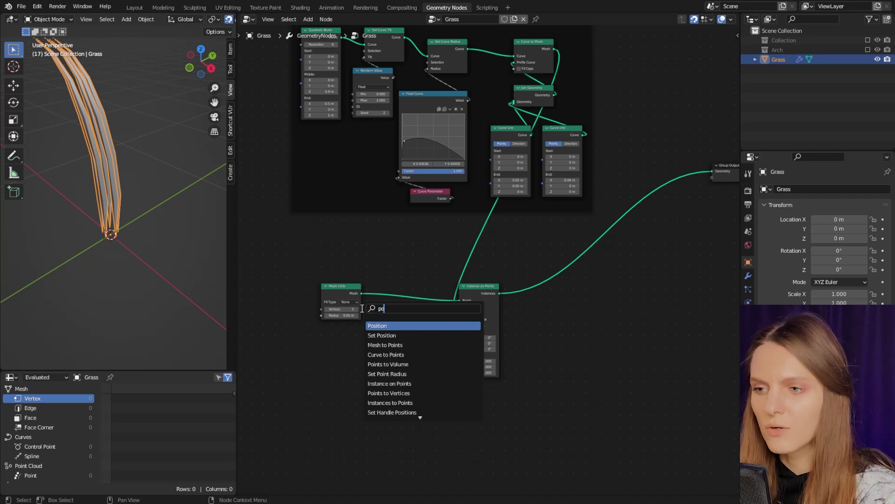
{"action": "left_click", "coordinate": [392, 326]}
{"action": "left_click", "coordinate": [351, 393]}
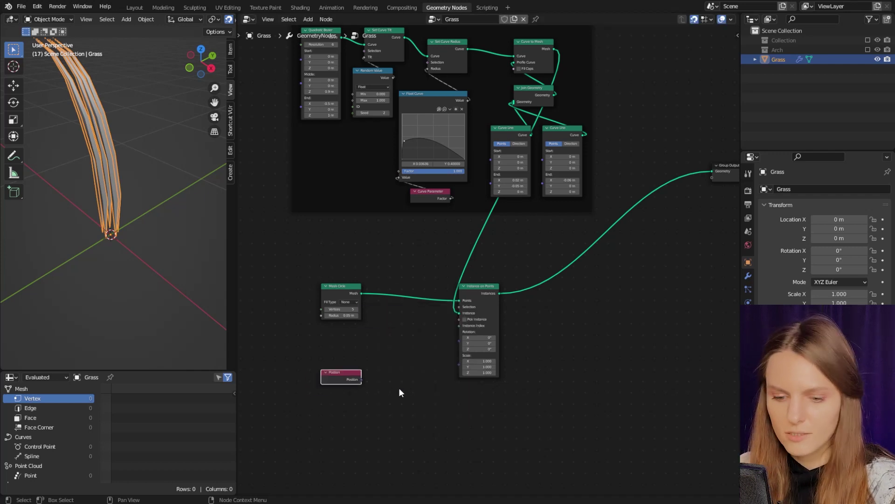
Add an Align Euler to Vector node between the Position and Instance on Points nodes.
{"action": "key", "text": "shift+a"}
{"action": "left_click", "coordinate": [381, 306]}
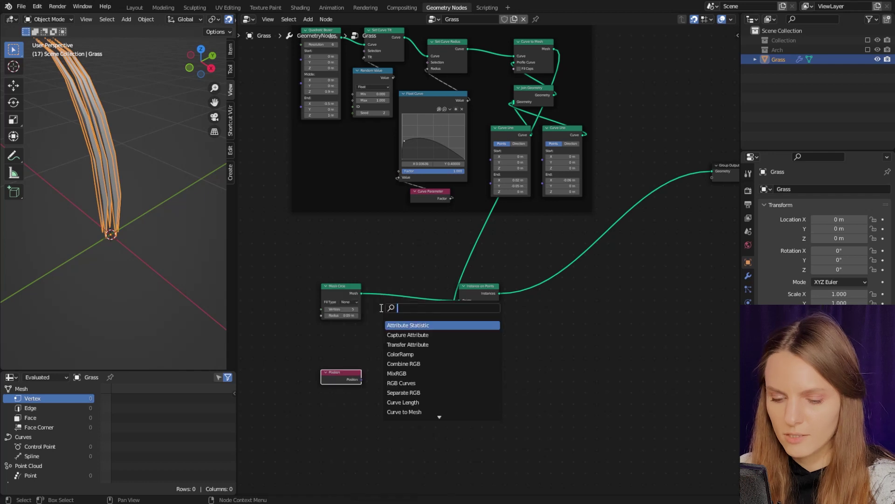
{"action": "type", "text": "li"}
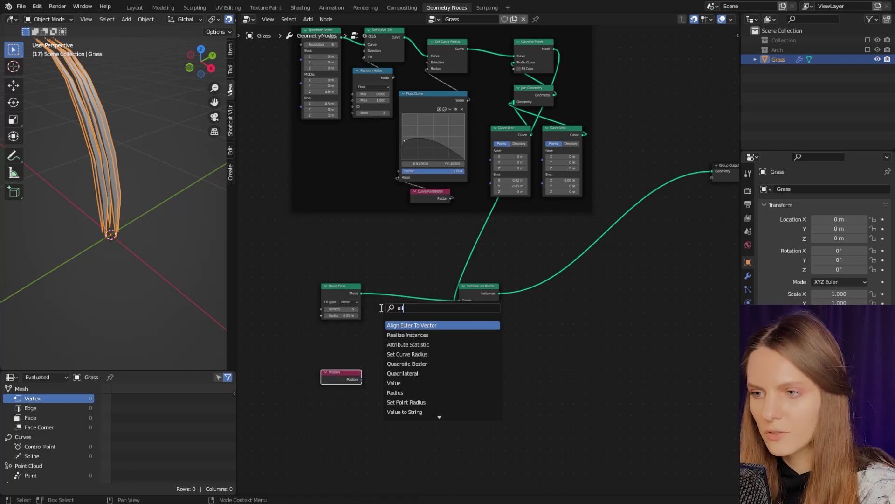
{"action": "left_click", "coordinate": [409, 323]}
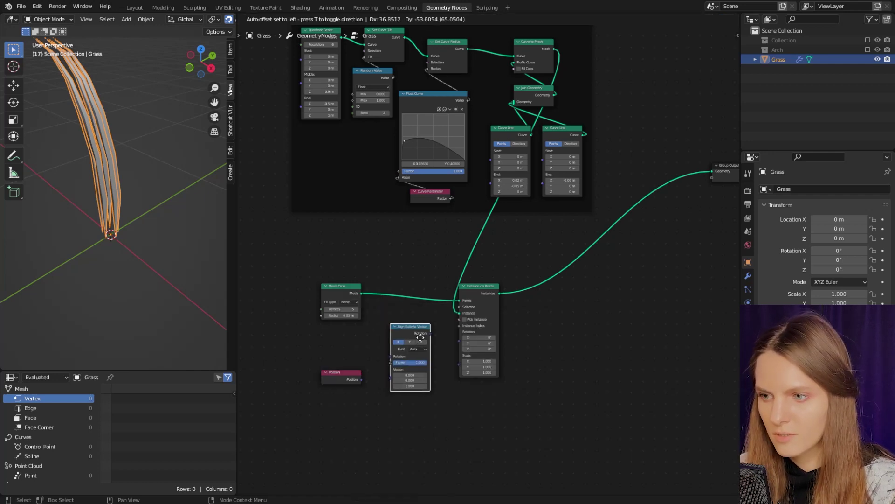
{"action": "left_click", "coordinate": [421, 339]}
Set Align Euler to Vector to the Y axis, feed Position into its Vector, and link its Rotation to Instance on Points.
{"action": "left_click", "coordinate": [410, 342]}
{"action": "left_click_drag", "start_coordinate": [362, 380], "coordinate": [390, 370]}
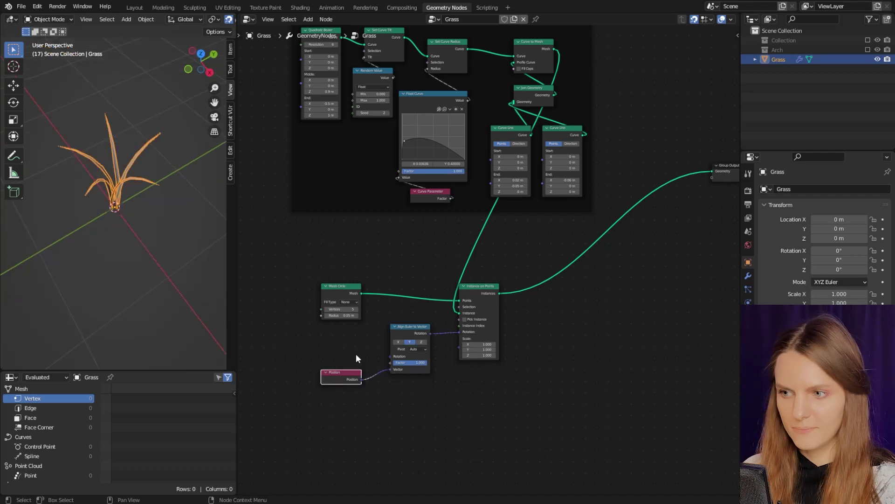
{"action": "middle_click_drag", "start_coordinate": [371, 320], "coordinate": [370, 303]}
{"action": "middle_click_drag", "start_coordinate": [186, 206], "coordinate": [152, 199]}
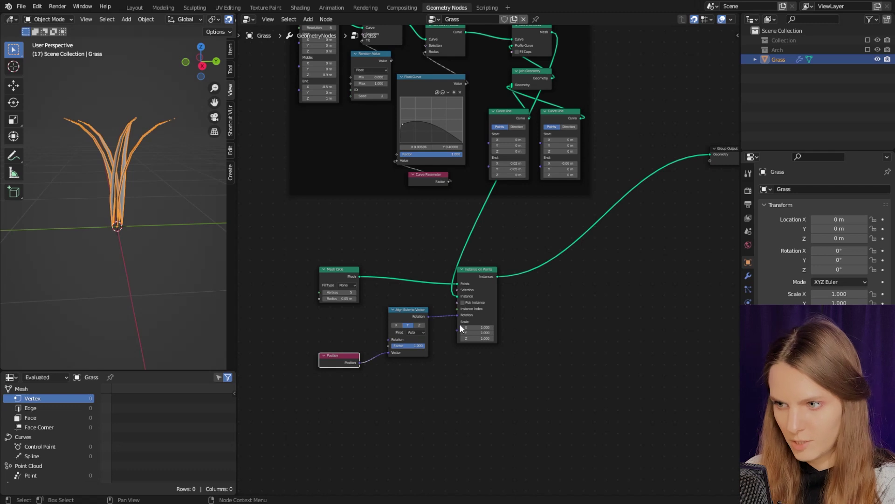
Add a second Random Value node beneath the Align Euler to Vector node.
{"action": "key", "text": "shift+a"}
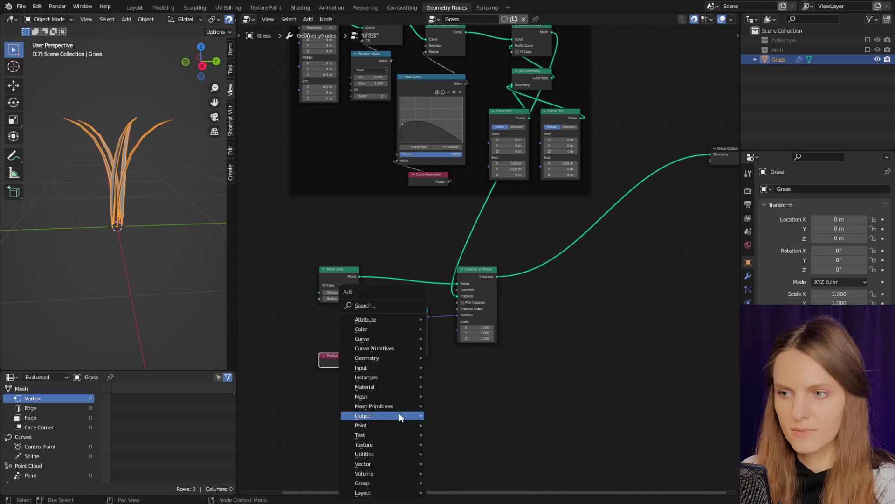
{"action": "left_click", "coordinate": [392, 305]}
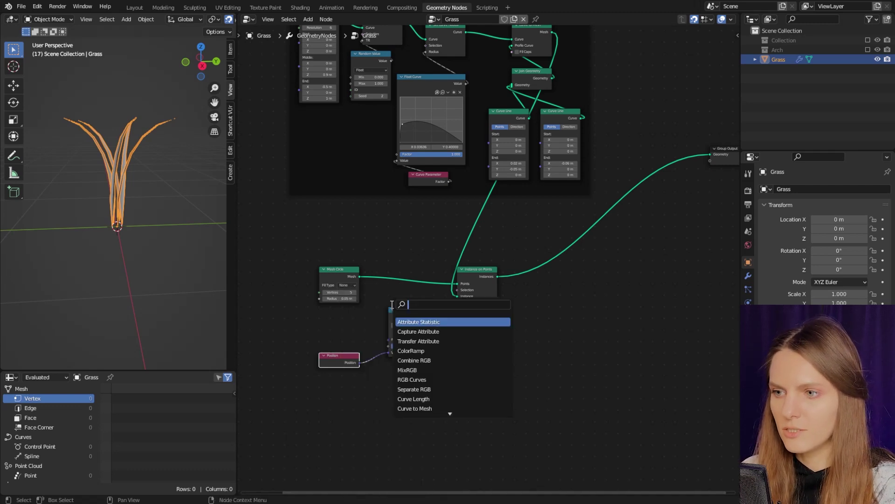
{"action": "type", "text": "ran"}
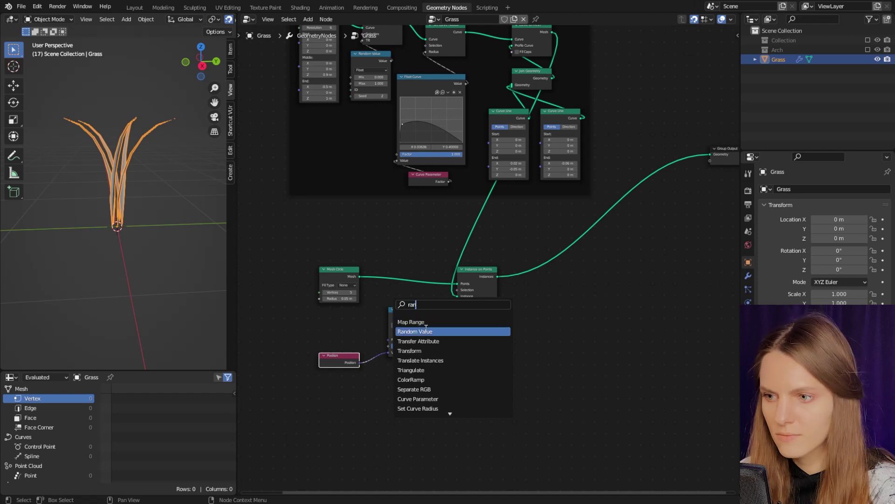
{"action": "left_click", "coordinate": [430, 332]}
{"action": "left_click", "coordinate": [431, 390]}
Switch the new Random Value node to Vector and connect its Value to the Scale of Instance on Points.
{"action": "left_click", "coordinate": [432, 388]}
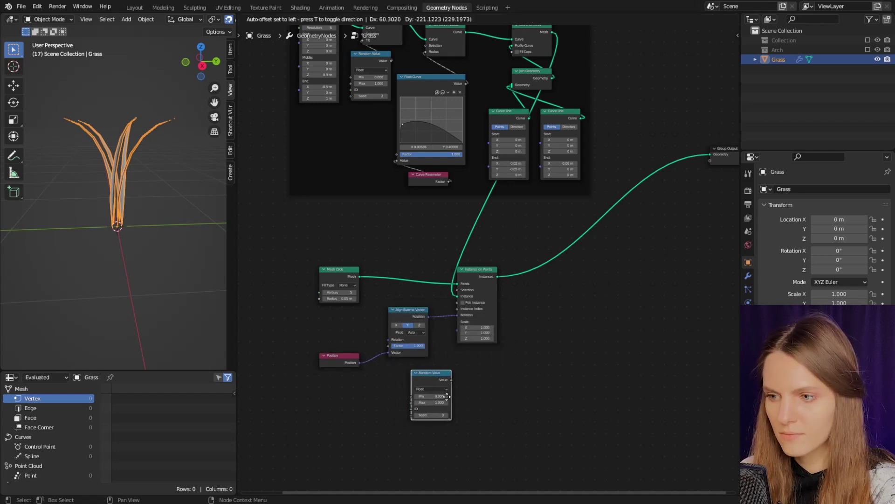
{"action": "left_click", "coordinate": [432, 407]}
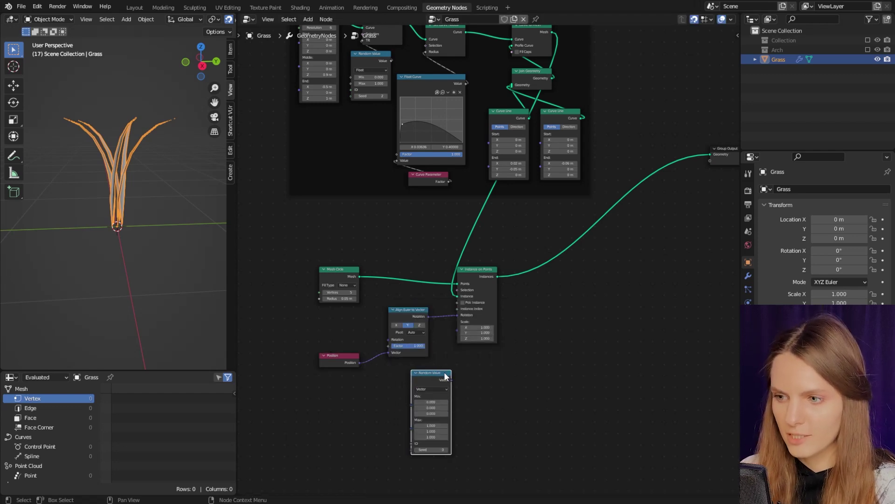
{"action": "left_click_drag", "start_coordinate": [450, 380], "coordinate": [457, 329]}
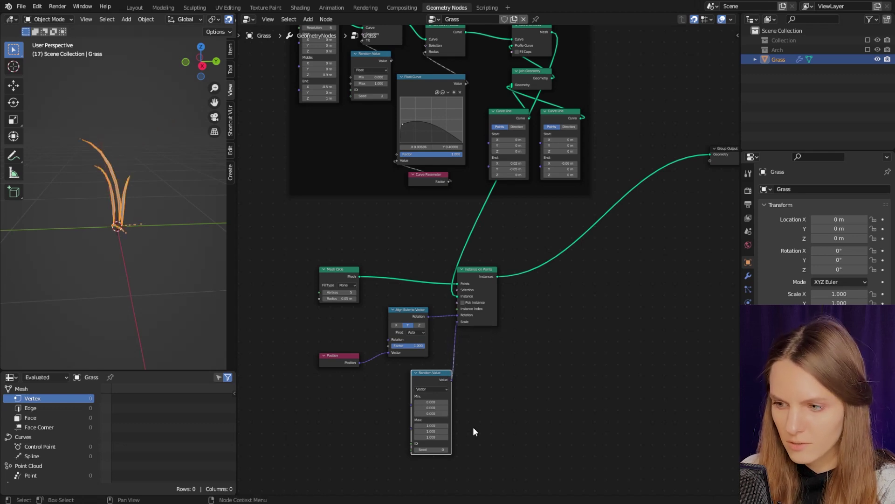
Set all three Min values of the vector Random Value node to 0.8.
{"action": "scroll", "coordinate": [478, 373], "scroll_direction": "up", "scroll_amount": 3}
{"action": "middle_click_drag", "start_coordinate": [469, 396], "coordinate": [482, 310]}
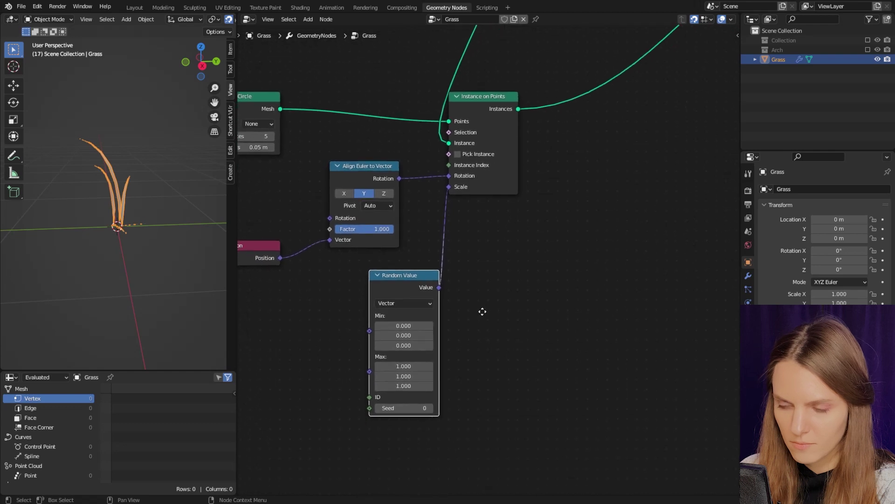
{"action": "left_click_drag", "start_coordinate": [419, 324], "coordinate": [419, 344]}
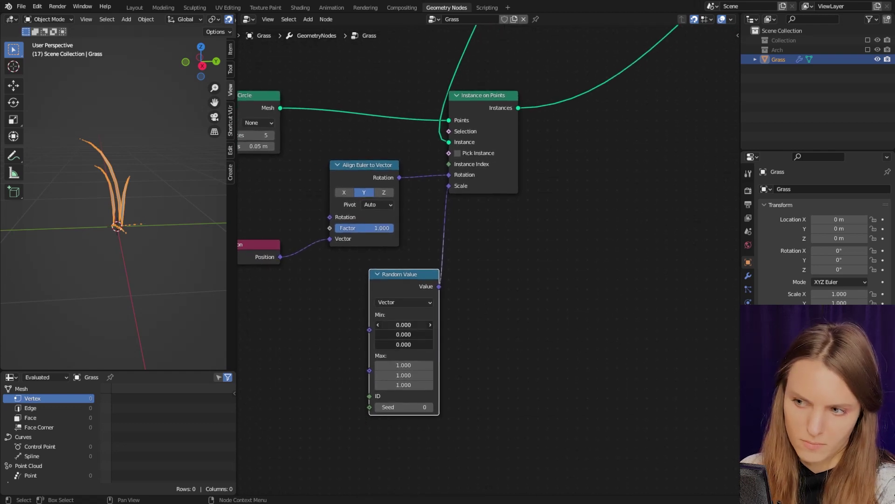
{"action": "key", "text": "BackSpace"}
{"action": "type", "text": "0.8"}
{"action": "key", "text": "Return"}
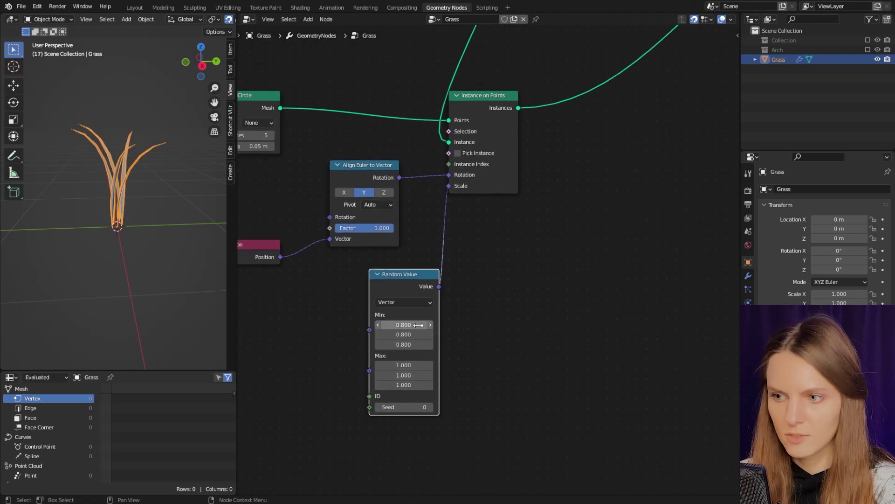
Join the Mesh Circle, Align Euler to Vector, Position, Random Value and Instance on Points nodes into one frame and move it farther right.
{"action": "scroll", "coordinate": [135, 313], "scroll_direction": "up", "scroll_amount": 4}
{"action": "middle_click_drag", "start_coordinate": [136, 313], "coordinate": [157, 309]}
{"action": "left_click", "coordinate": [157, 309]}
{"action": "scroll", "coordinate": [391, 190], "scroll_direction": "down", "scroll_amount": 3}
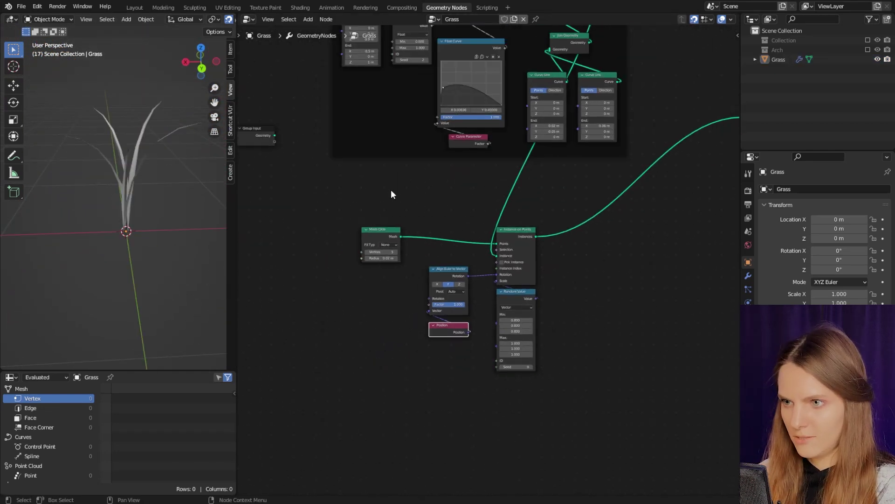
{"action": "left_click_drag", "start_coordinate": [327, 181], "coordinate": [603, 417]}
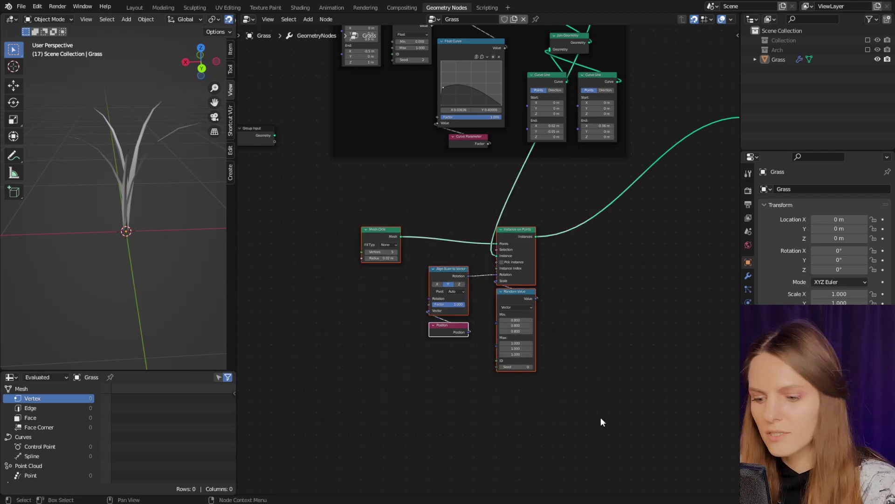
{"action": "key", "text": "ctrl+j"}
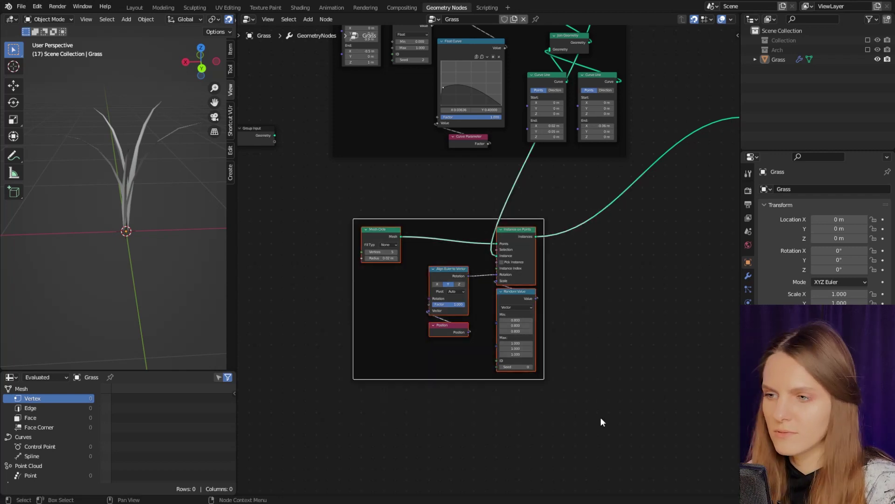
{"action": "left_click_drag", "start_coordinate": [460, 228], "coordinate": [629, 206]}
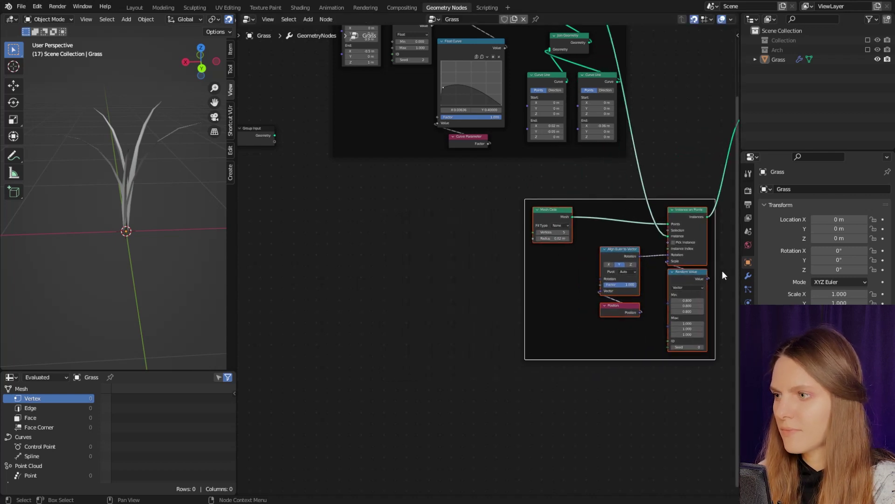
Move the Group Output node farther right to make room after the instancing frame.
{"action": "middle_click_drag", "start_coordinate": [722, 270], "coordinate": [439, 281]}
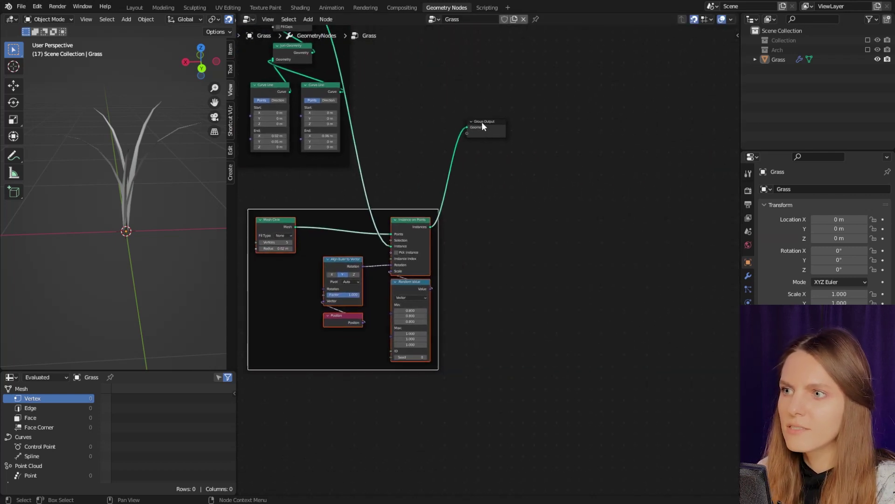
{"action": "left_click_drag", "start_coordinate": [483, 122], "coordinate": [676, 149]}
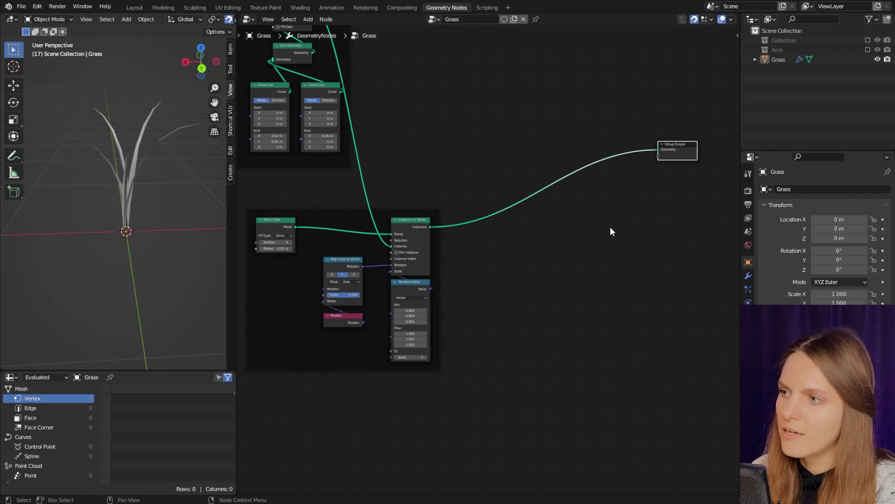
{"action": "scroll", "coordinate": [610, 232], "scroll_direction": "down", "scroll_amount": 3}
{"action": "left_click_drag", "start_coordinate": [606, 194], "coordinate": [658, 198]}
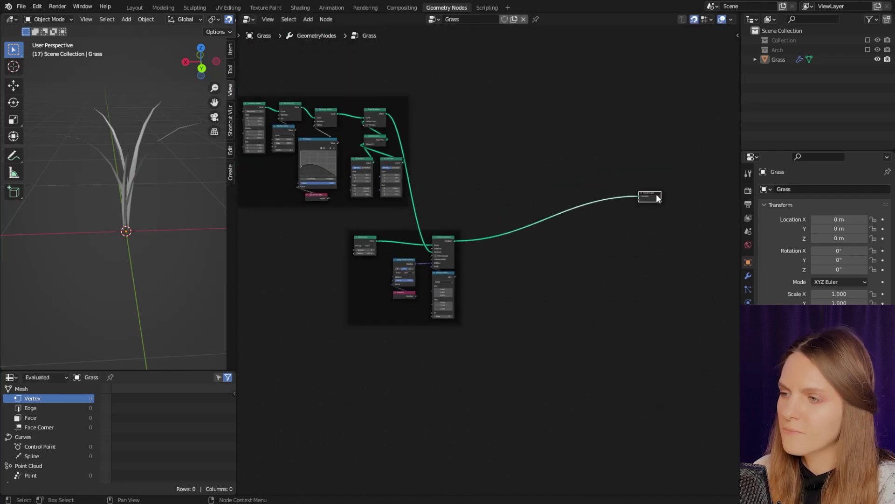
Add a Grid node to the right of the instancing frame and feed its Mesh into Group Output.
{"action": "left_click", "coordinate": [611, 276]}
{"action": "key", "text": "shift+a"}
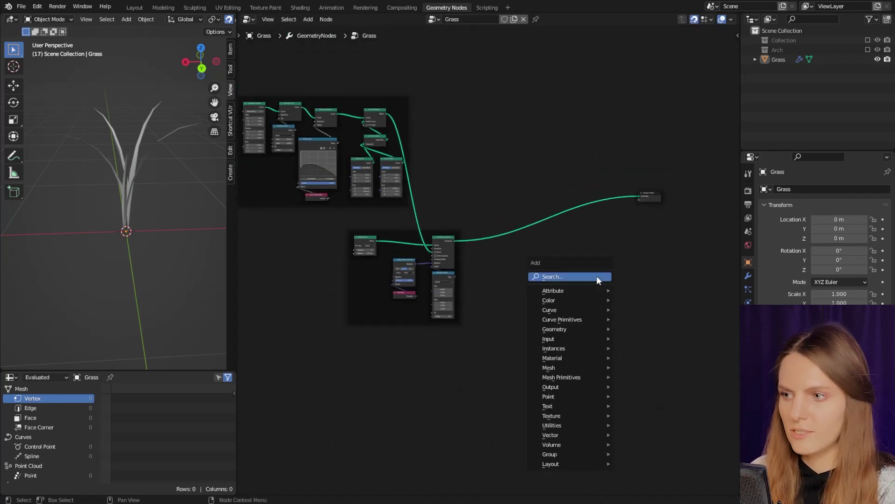
{"action": "left_click", "coordinate": [597, 276]}
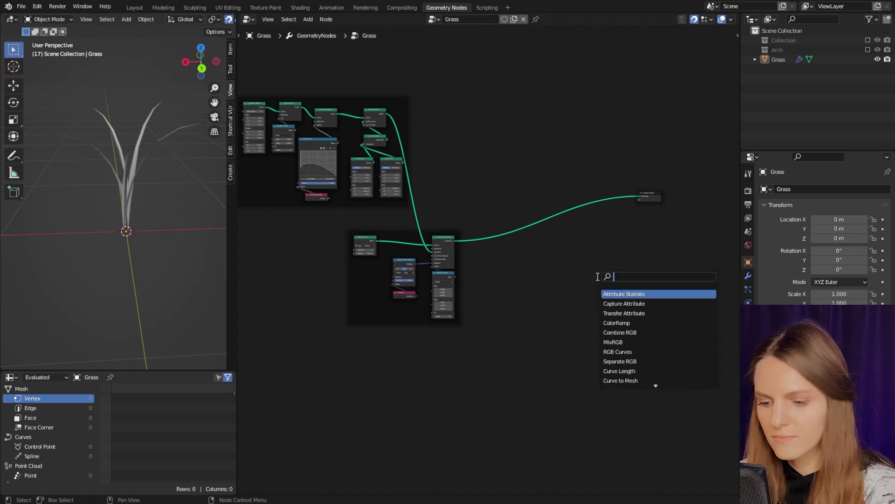
{"action": "type", "text": "gri"}
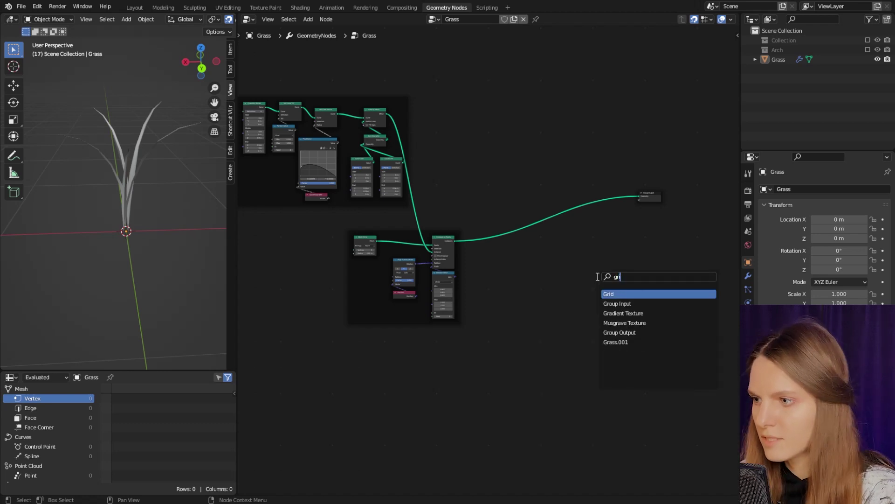
{"action": "key", "text": "Return"}
{"action": "left_click", "coordinate": [535, 275]}
{"action": "scroll", "coordinate": [534, 275], "scroll_direction": "up", "scroll_amount": 3}
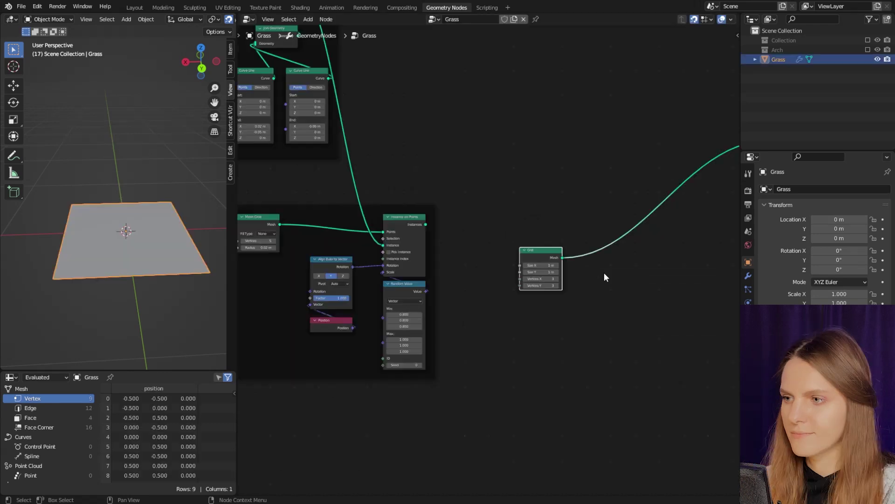
Set the Grid's Size X and Y to 5 m and its Vertices X and Y to 20.
{"action": "double_click", "coordinate": [537, 264]}
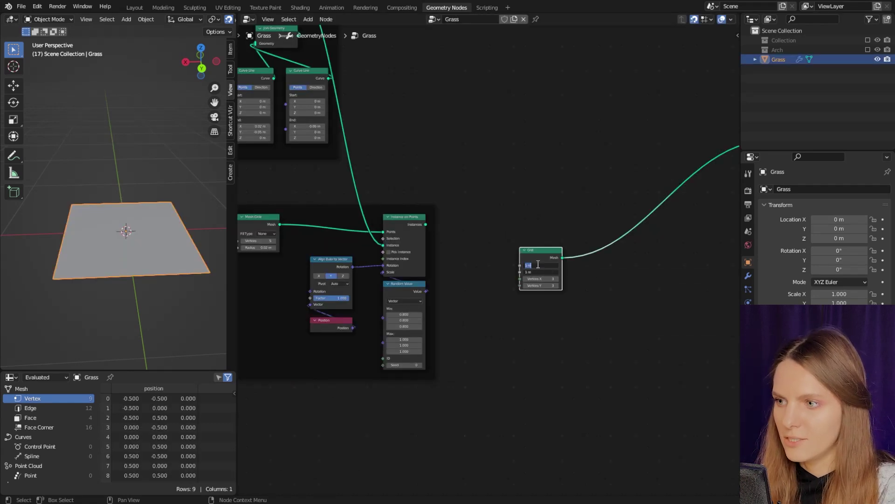
{"action": "type", "text": "5"}
{"action": "key", "text": "Tab"}
{"action": "type", "text": "5"}
{"action": "key", "text": "Tab"}
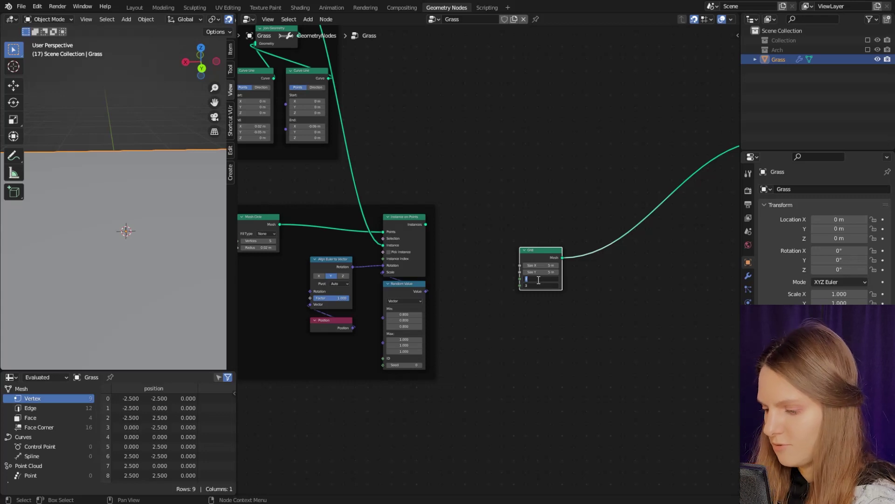
{"action": "type", "text": "20"}
{"action": "key", "text": "Return"}
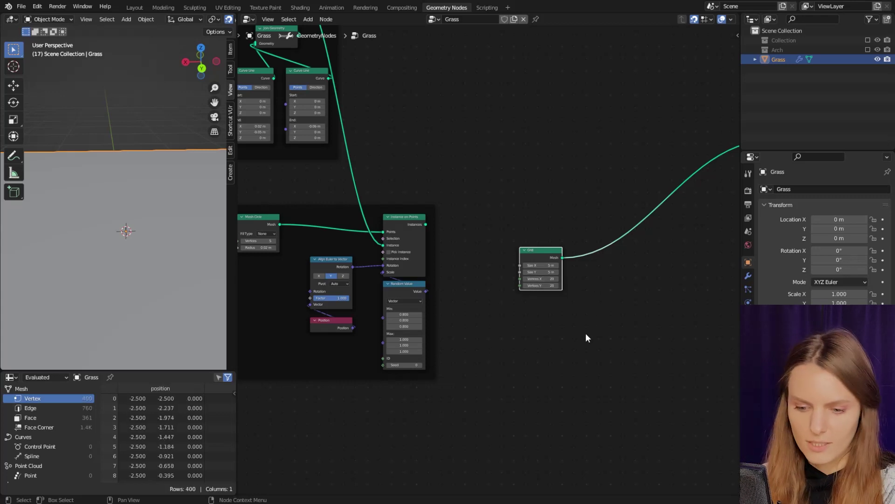
Add a Noise Texture node below the Grid node.
{"action": "key", "text": "shift+a"}
{"action": "left_click", "coordinate": [581, 304]}
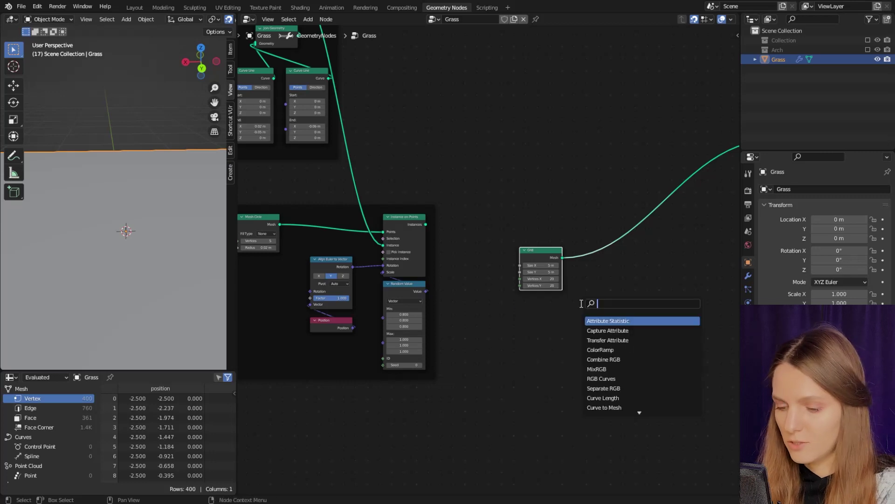
{"action": "type", "text": "noise"}
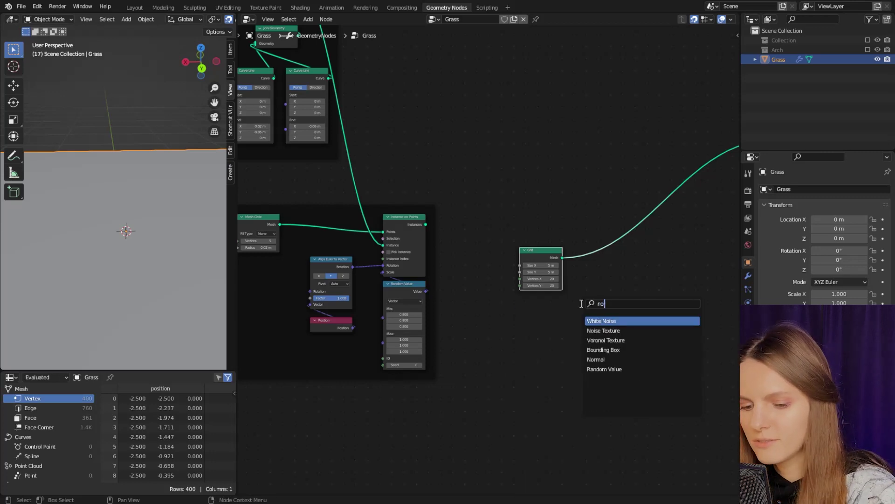
{"action": "left_click", "coordinate": [603, 330]}
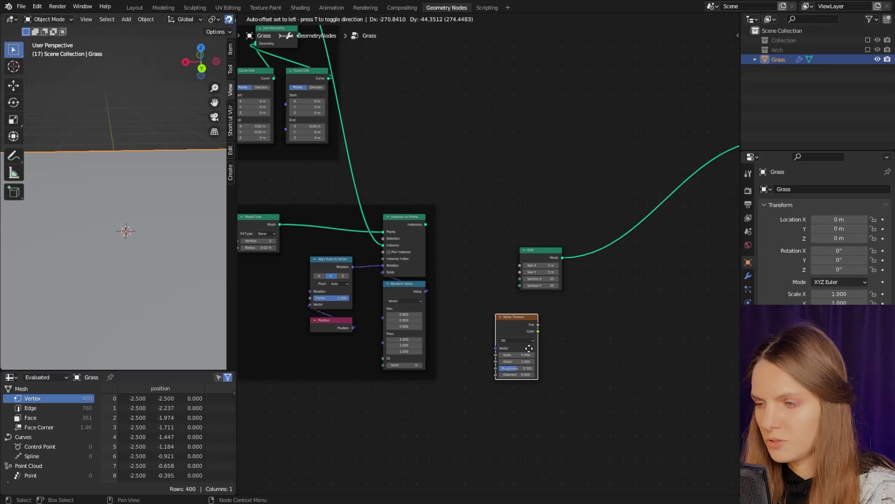
{"action": "left_click", "coordinate": [550, 348]}
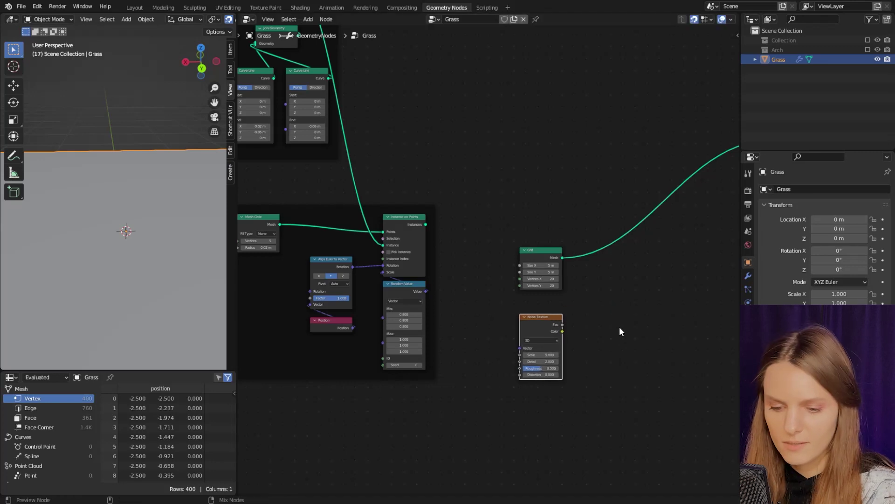
Insert a Set Position node after the Grid and connect the Noise Texture's Color to its Offset.
{"action": "key", "text": "shift+a"}
{"action": "left_click", "coordinate": [620, 304]}
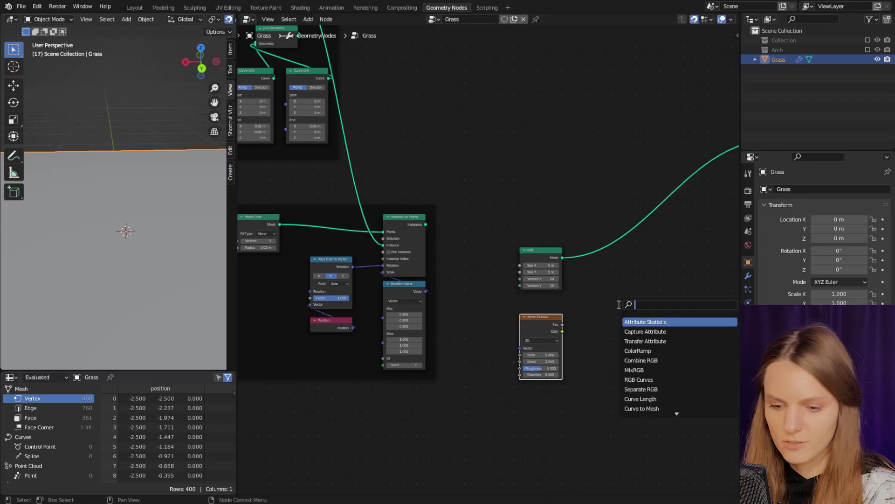
{"action": "type", "text": "set"}
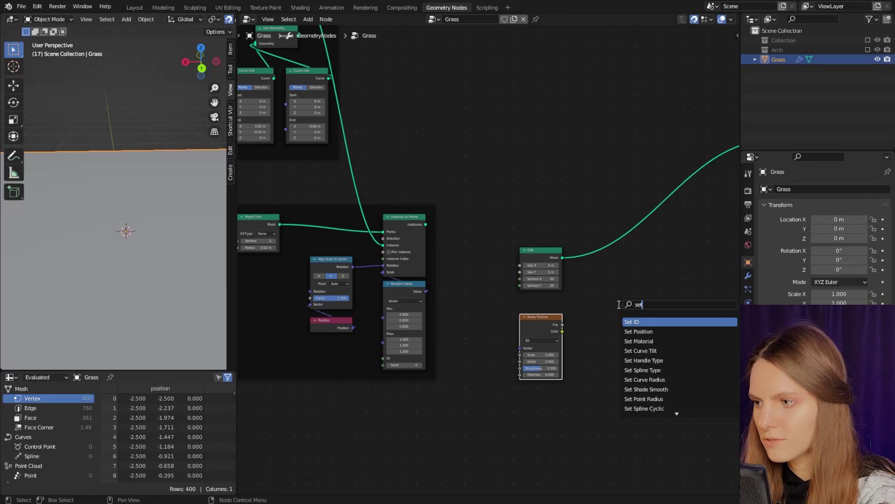
{"action": "left_click", "coordinate": [644, 341]}
{"action": "left_click", "coordinate": [639, 253]}
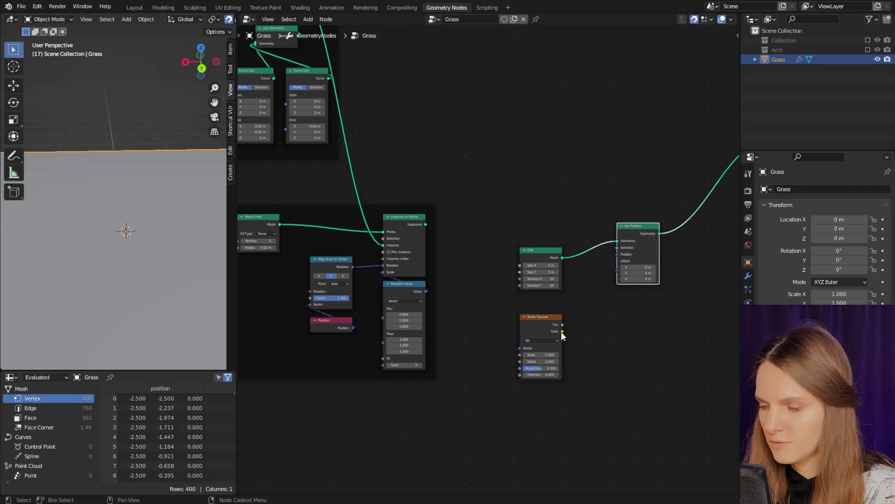
{"action": "left_click_drag", "start_coordinate": [562, 331], "coordinate": [617, 271]}
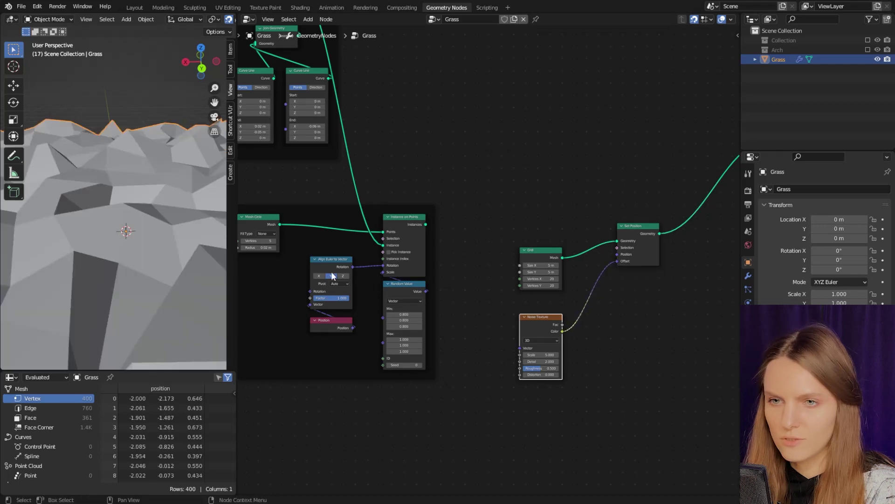
Set the Noise Texture's Scale to 0.5 and lower its Roughness to about 0.15.
{"action": "scroll", "coordinate": [119, 248], "scroll_direction": "down", "scroll_amount": 6}
{"action": "mouse_move", "coordinate": [143, 262]}
{"action": "middle_mouse_down"}
{"action": "mouse_move", "coordinate": [133, 264]}
{"action": "mouse_move", "coordinate": [150, 264]}
{"action": "middle_mouse_up"}
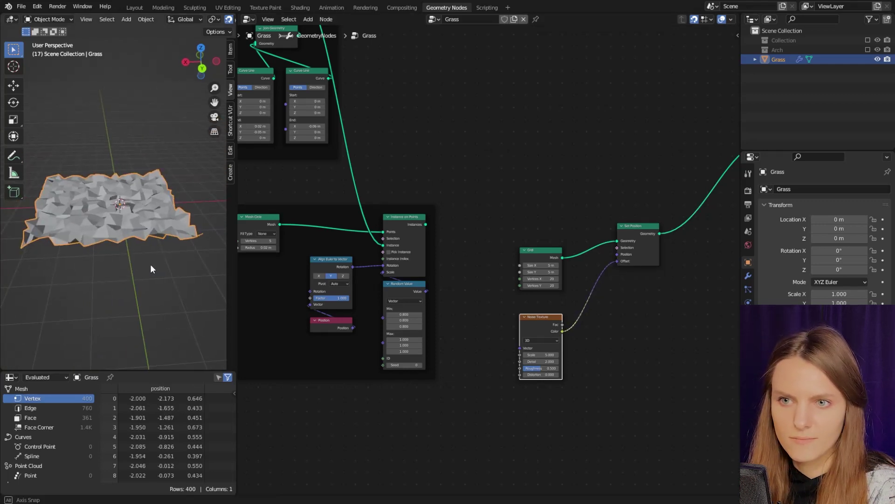
{"action": "left_click", "coordinate": [538, 354]}
{"action": "type", "text": ".5"}
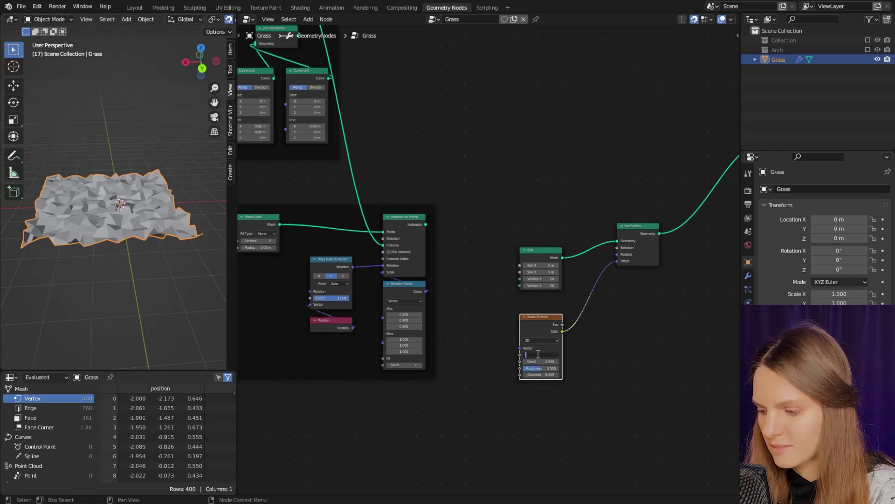
{"action": "key", "text": "Return"}
{"action": "middle_click_drag", "start_coordinate": [125, 259], "coordinate": [140, 280]}
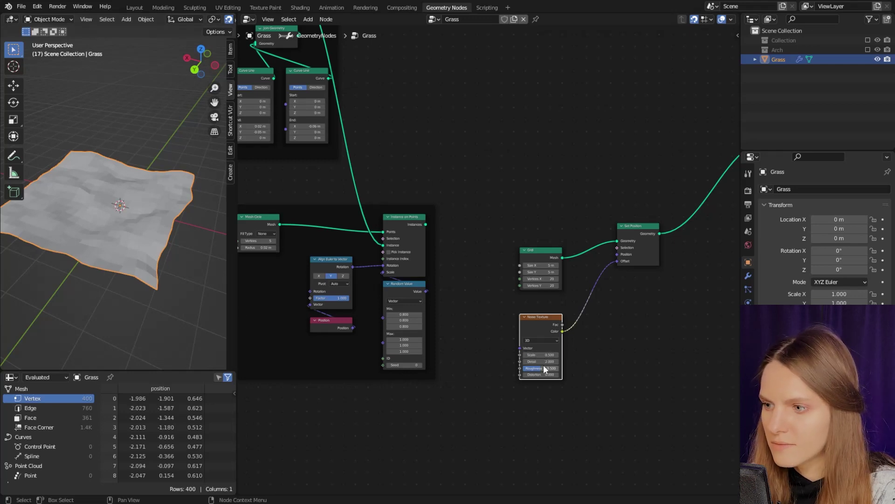
{"action": "left_click_drag", "start_coordinate": [537, 368], "coordinate": [468, 363]}
{"action": "middle_click_drag", "start_coordinate": [186, 298], "coordinate": [159, 279]}
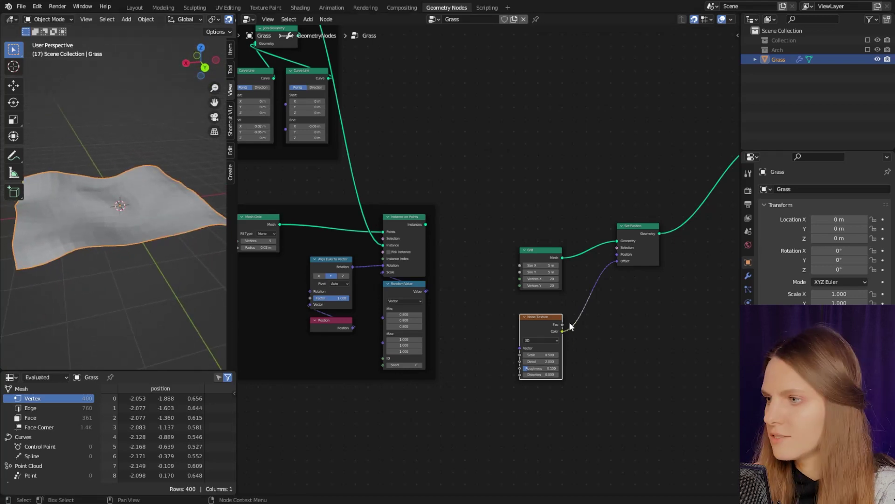
Insert a Set Shade Smooth node between Set Position and Group Output.
{"action": "key", "text": "shift+a"}
{"action": "left_click", "coordinate": [620, 307]}
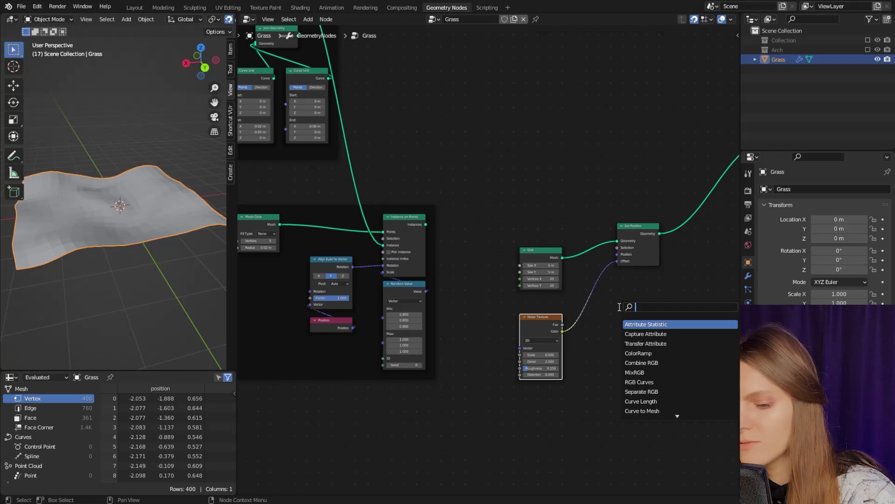
{"action": "type", "text": "set sm"}
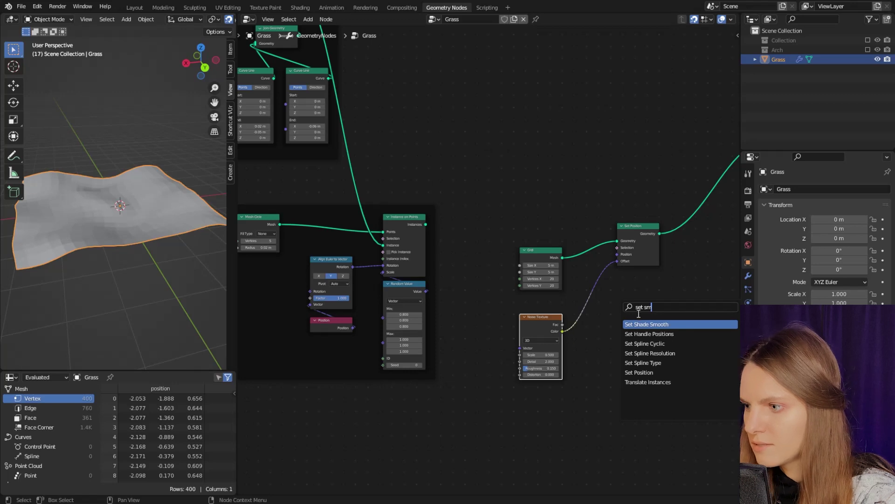
{"action": "left_click", "coordinate": [649, 323]}
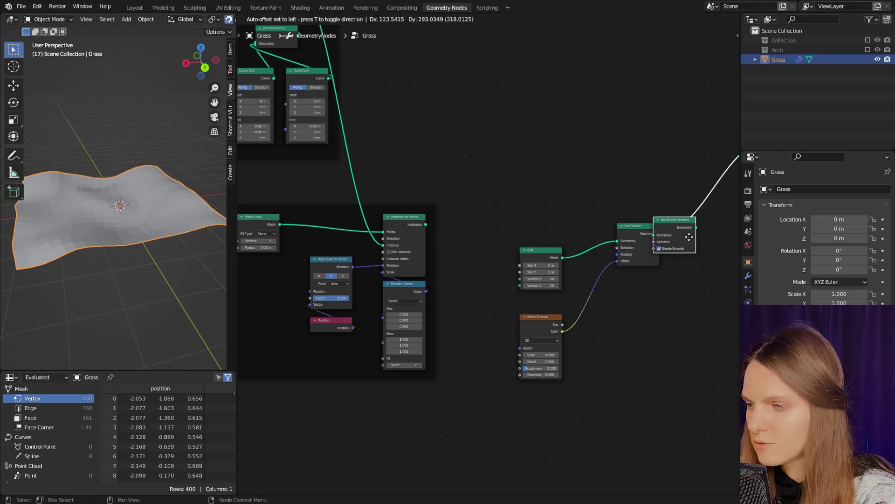
{"action": "left_click", "coordinate": [688, 237]}
Insert a Vector Math node between the Noise Texture's Color and Set Position's Offset, multiplying by 0.5 on all axes.
{"action": "key", "text": "shift+a"}
{"action": "left_click", "coordinate": [647, 304]}
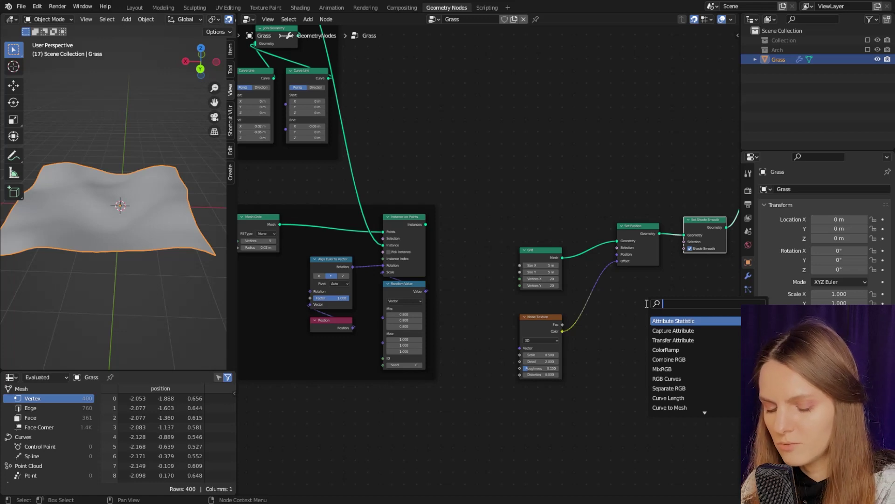
{"action": "type", "text": "mat"}
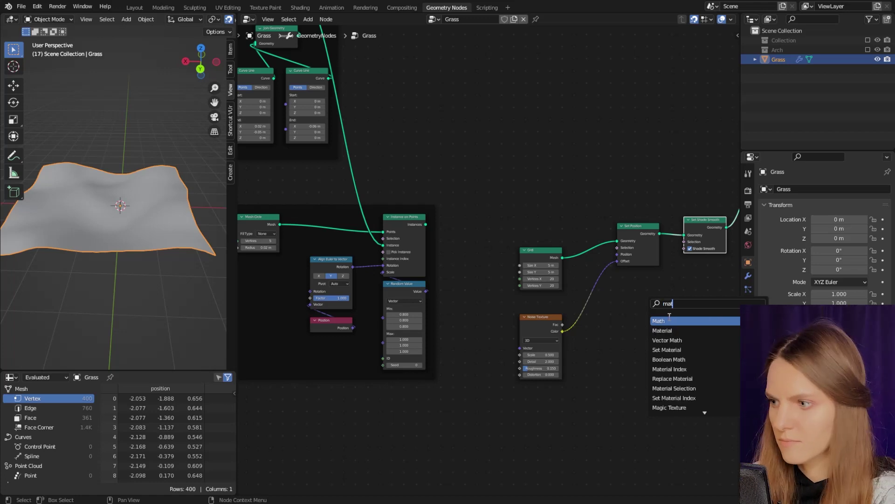
{"action": "left_click", "coordinate": [672, 340]}
{"action": "left_click", "coordinate": [617, 317]}
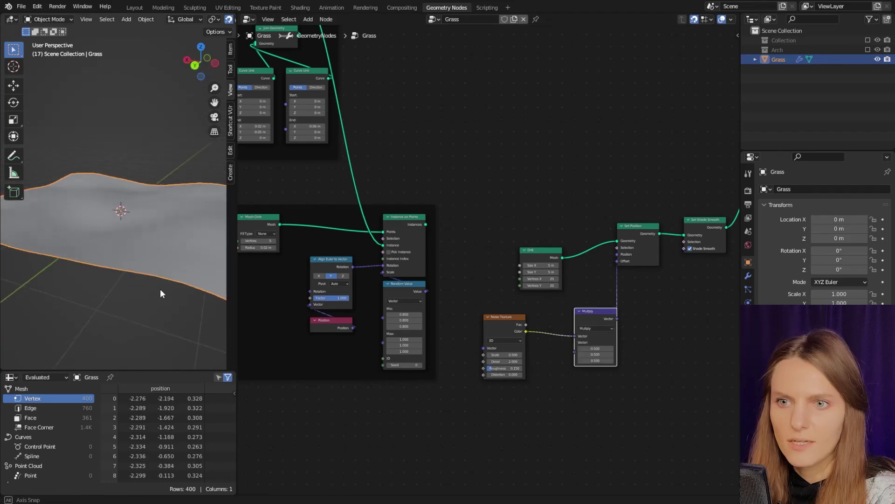
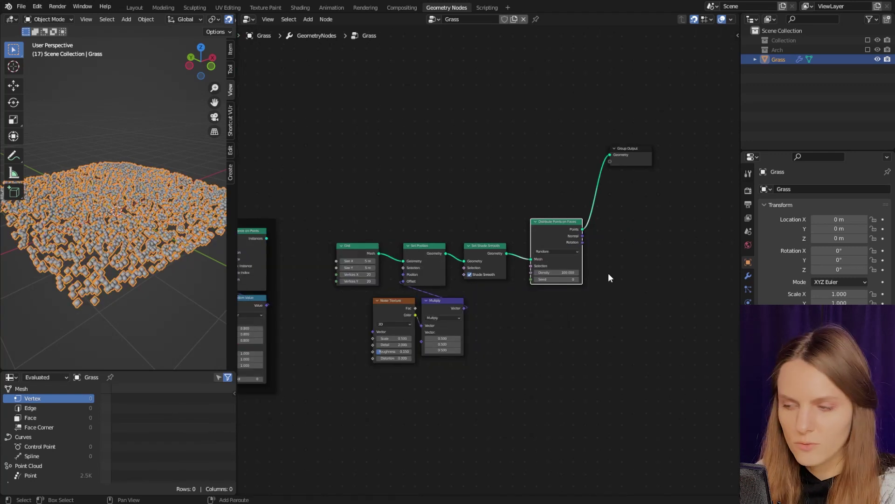
Insert an Instance on Points node between Distribute Points on Faces and Group Output.
{"action": "key", "text": "shift+a"}
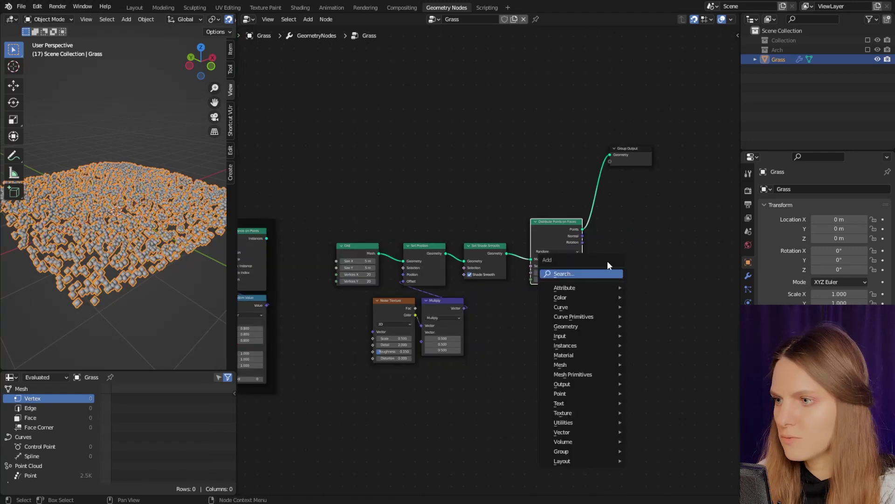
{"action": "left_click", "coordinate": [608, 274]}
{"action": "type", "text": "in"}
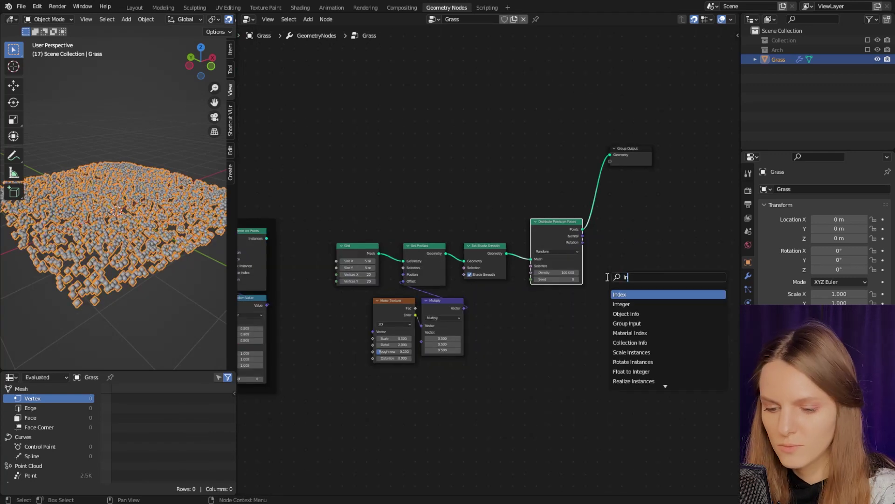
{"action": "type", "text": "st"}
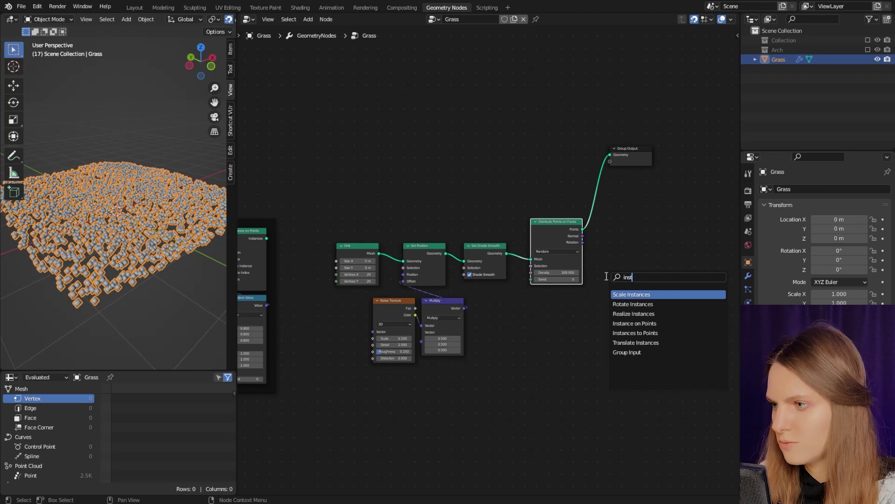
{"action": "left_click", "coordinate": [631, 324]}
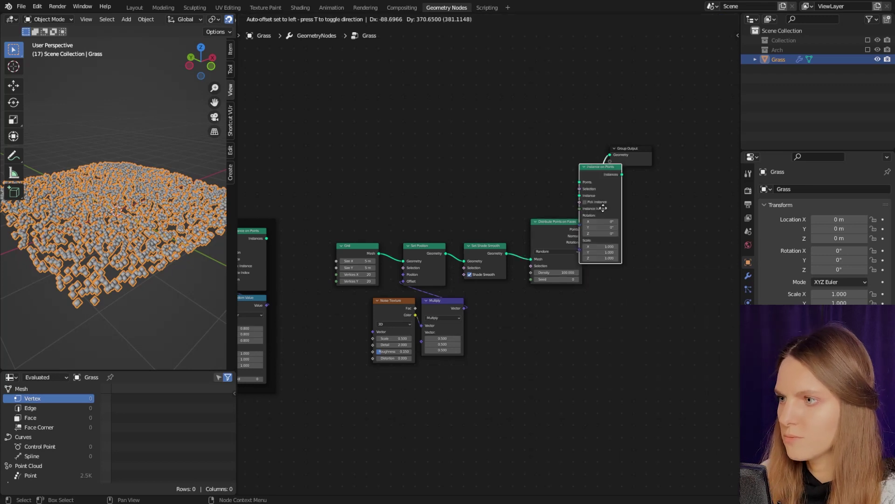
{"action": "left_click", "coordinate": [604, 214]}
Connect the grass tuft's Instances output to the Instance input of the new Instance on Points node.
{"action": "left_click_drag", "start_coordinate": [330, 228], "coordinate": [650, 189]}
{"action": "middle_click_drag", "start_coordinate": [156, 252], "coordinate": [128, 248]}
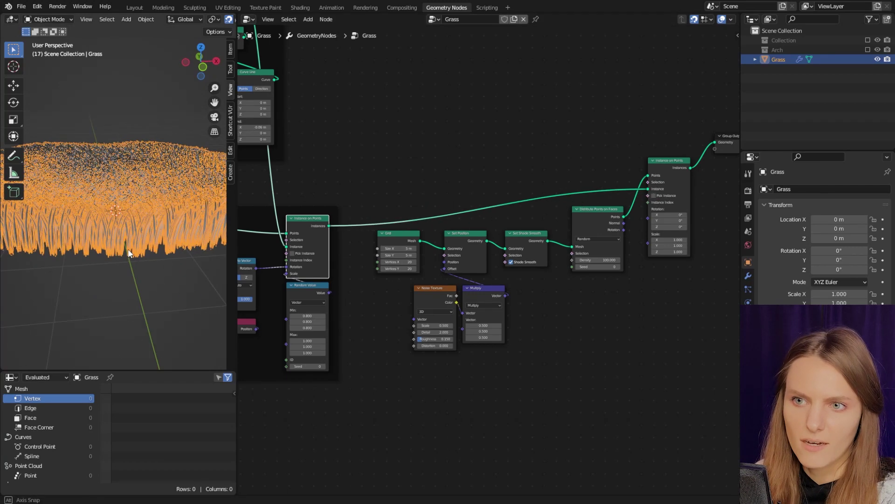
{"action": "left_click", "coordinate": [128, 248]}
Insert a Join Geometry node before Group Output and connect Set Shade Smooth's Geometry to it alongside the grass instances.
{"action": "scroll", "coordinate": [516, 236], "scroll_direction": "down", "scroll_amount": 2}
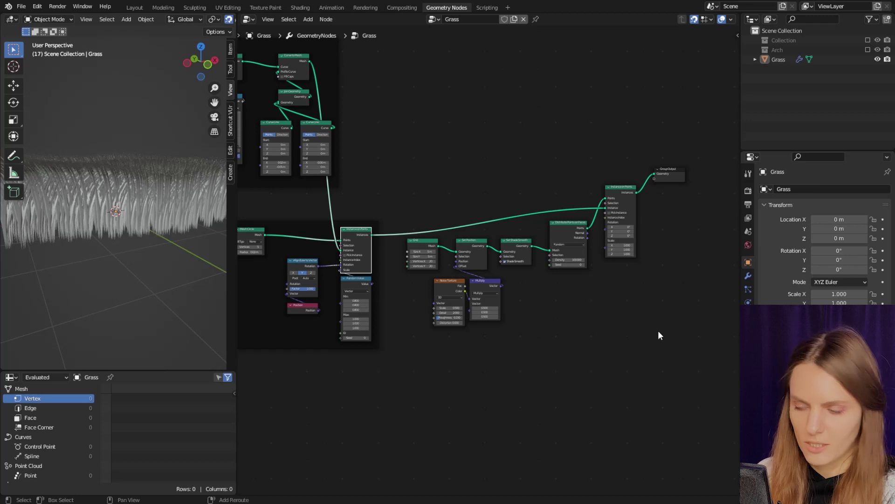
{"action": "key", "text": "shift+a"}
{"action": "left_click", "coordinate": [653, 308]}
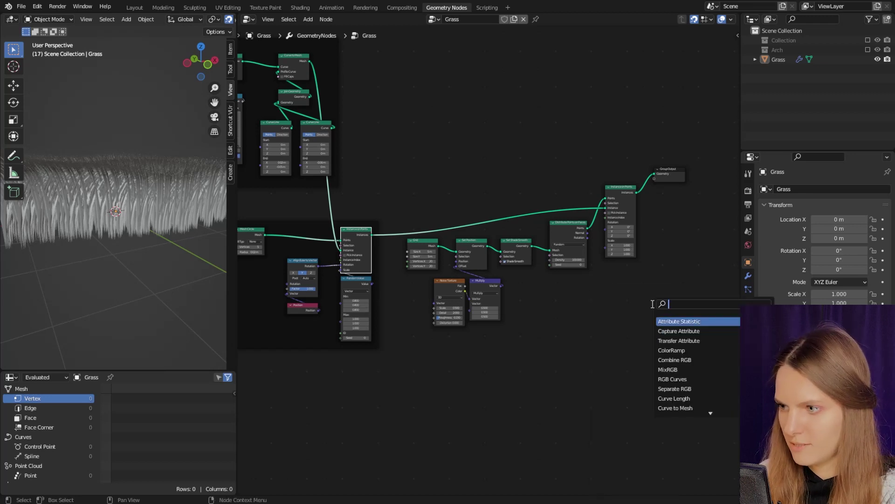
{"action": "type", "text": "joi"}
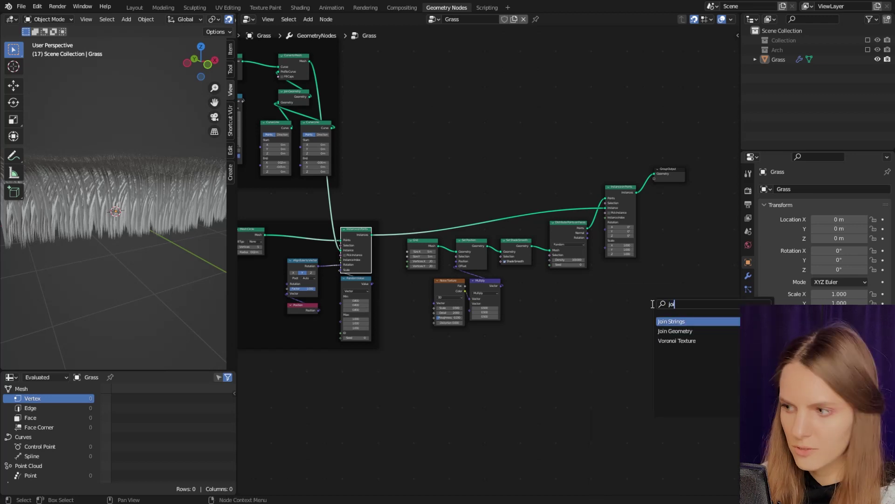
{"action": "left_click", "coordinate": [675, 330]}
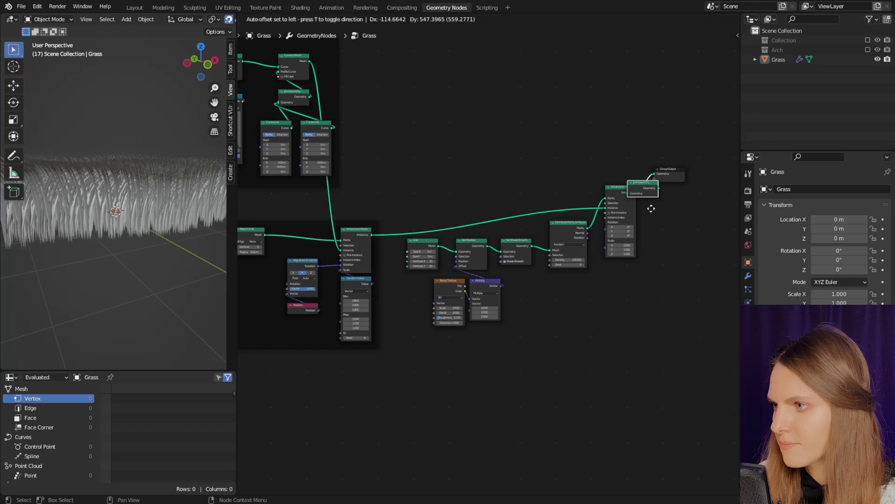
{"action": "left_click", "coordinate": [634, 204]}
{"action": "left_click_drag", "start_coordinate": [484, 246], "coordinate": [606, 193]}
{"action": "middle_click_drag", "start_coordinate": [90, 242], "coordinate": [210, 270]}
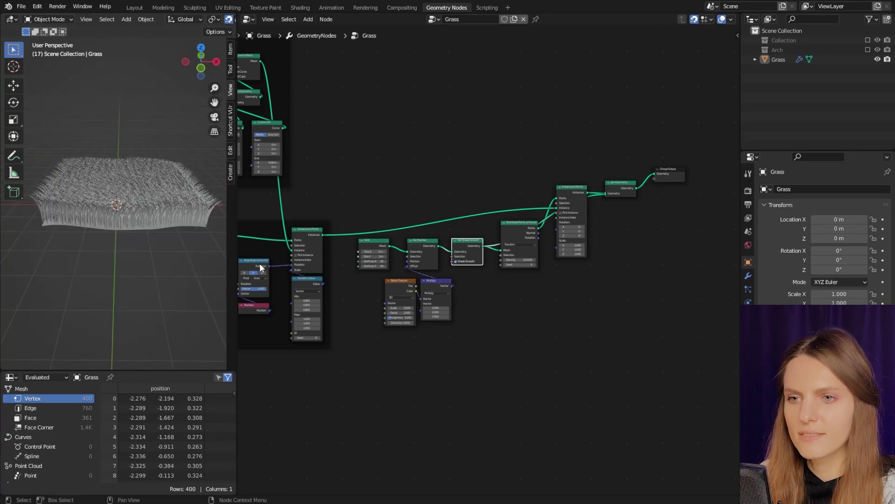
{"action": "scroll", "coordinate": [175, 248], "scroll_direction": "up", "scroll_amount": 5}
{"action": "scroll", "coordinate": [174, 248], "scroll_direction": "down", "scroll_amount": 4}
{"action": "middle_click_drag", "start_coordinate": [158, 265], "coordinate": [145, 260]}
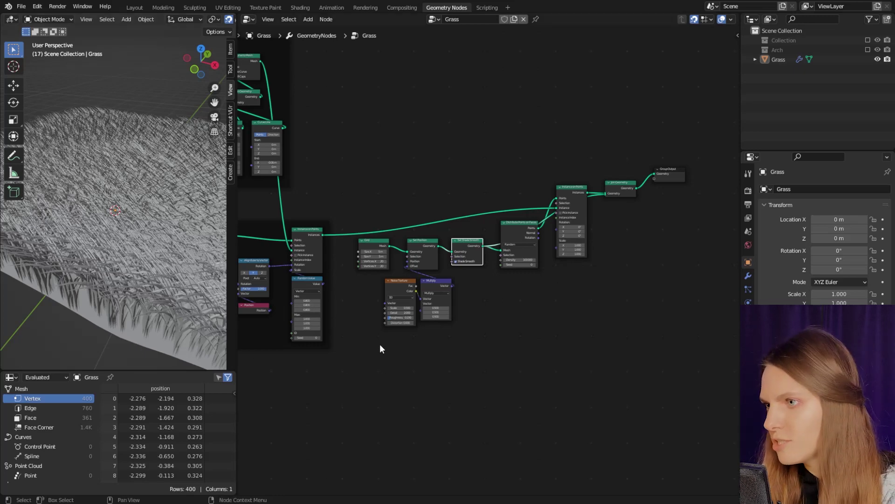
Add a float Random Value node below Distribute Points on Faces.
{"action": "scroll", "coordinate": [597, 334], "scroll_direction": "up", "scroll_amount": 3}
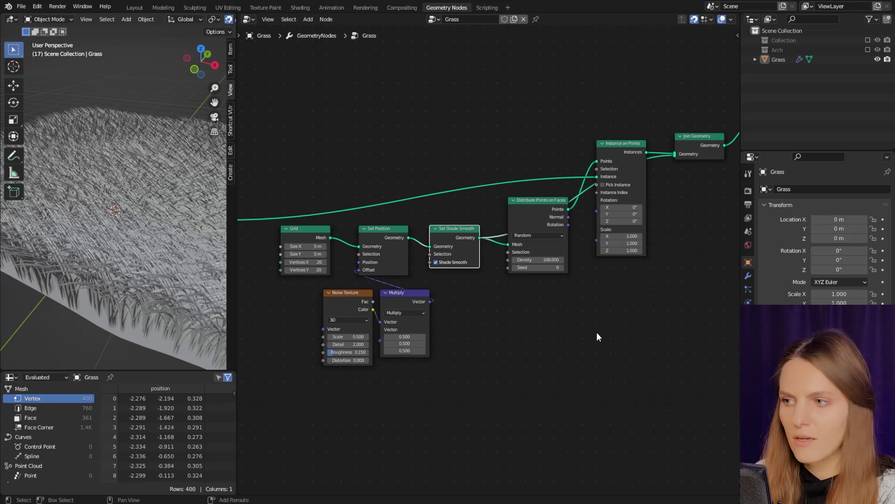
{"action": "key", "text": "shift+a"}
{"action": "left_click", "coordinate": [589, 307]}
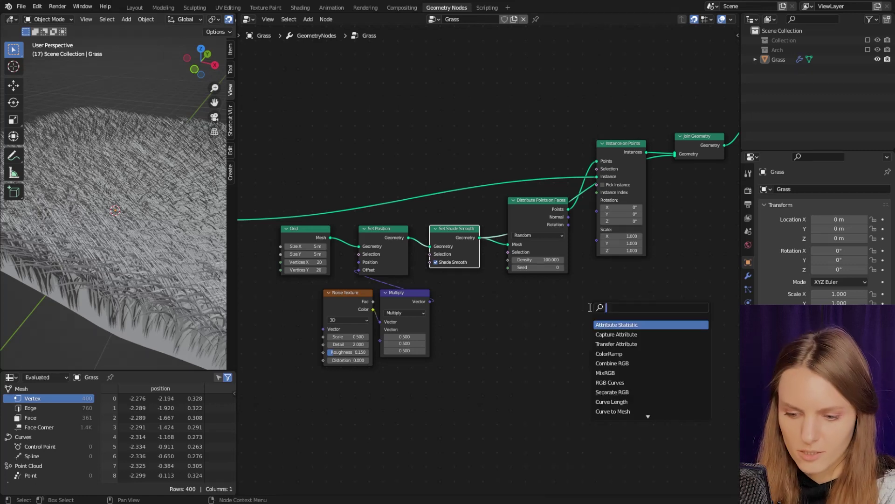
{"action": "type", "text": "random va"}
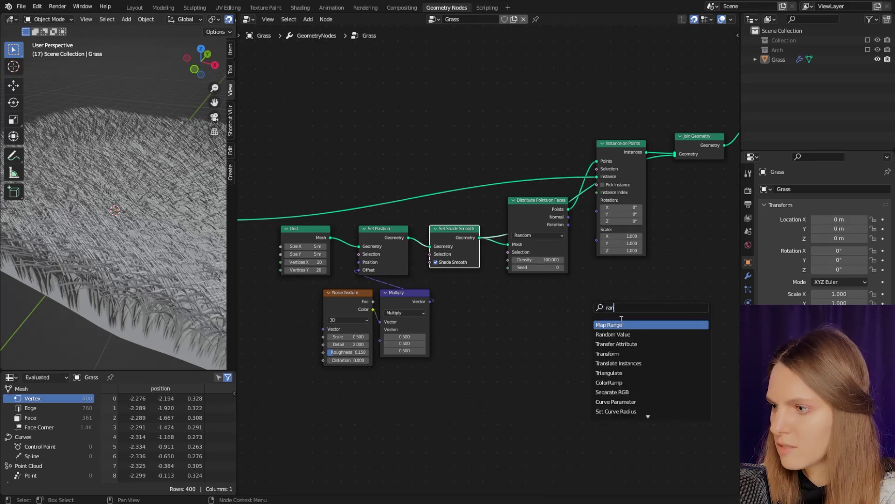
{"action": "key", "text": "Return"}
{"action": "left_click", "coordinate": [519, 327]}
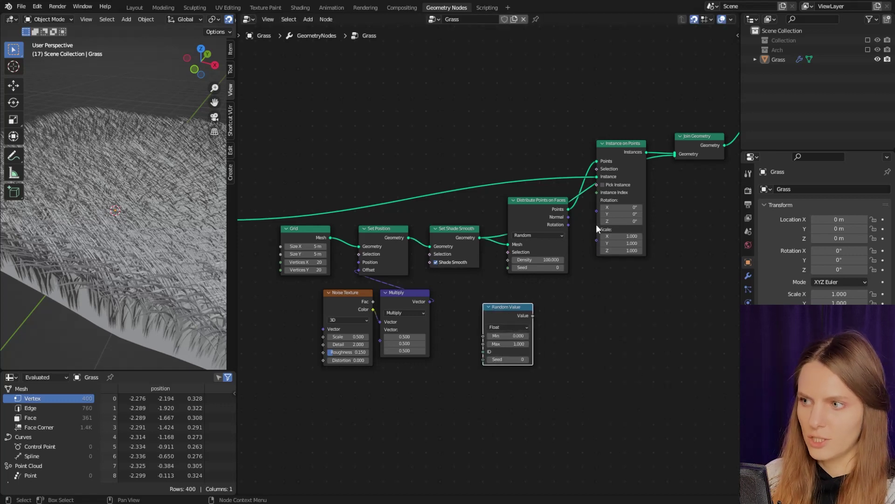
Add a Combine XYZ node, set the Random Value's Max to 360 and connect its Value to Combine XYZ's Z.
{"action": "key", "text": "shift+a"}
{"action": "left_click", "coordinate": [573, 287]}
{"action": "type", "text": "com"}
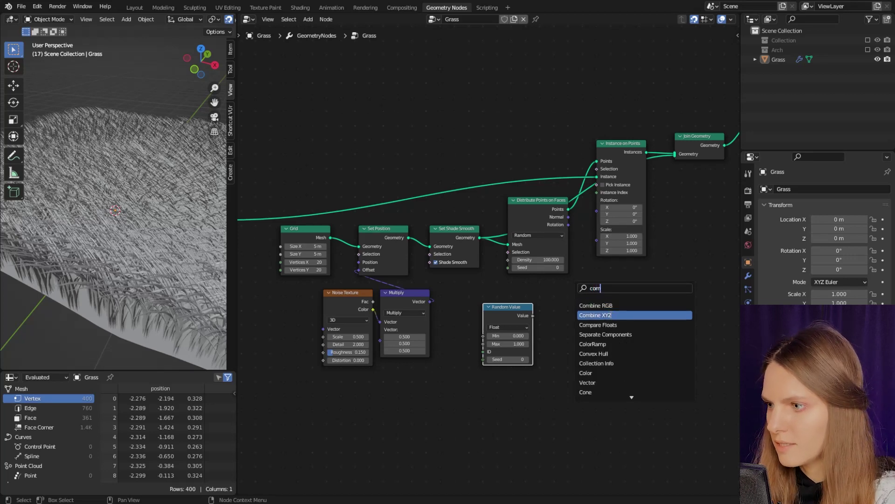
{"action": "key", "text": "Return"}
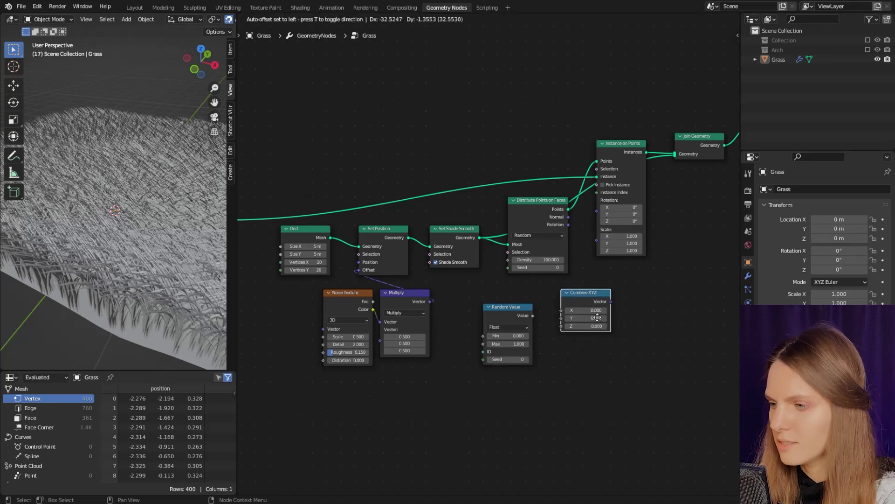
{"action": "left_click_drag", "start_coordinate": [533, 316], "coordinate": [547, 326]}
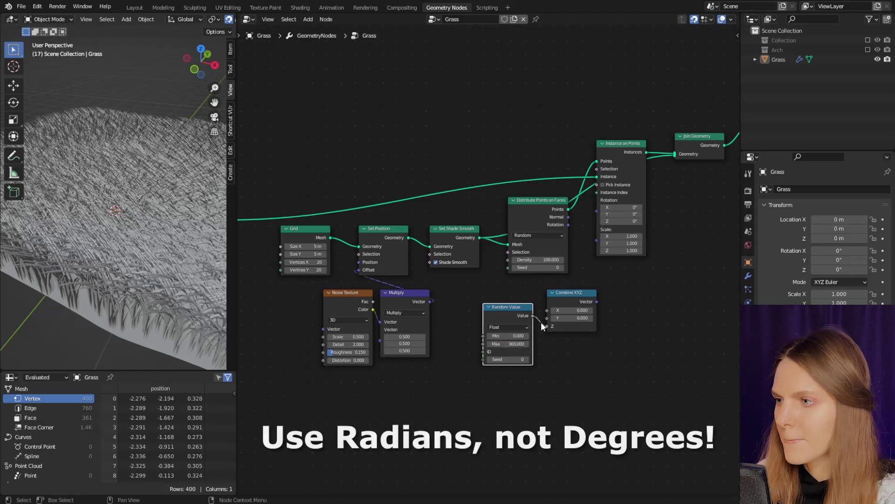
Connect Combine XYZ's Vector to the Rotation of the terrain's Instance on Points node and align Combine XYZ beside Random Value.
{"action": "left_click_drag", "start_coordinate": [597, 301], "coordinate": [597, 211]}
{"action": "middle_click_drag", "start_coordinate": [169, 253], "coordinate": [82, 256]}
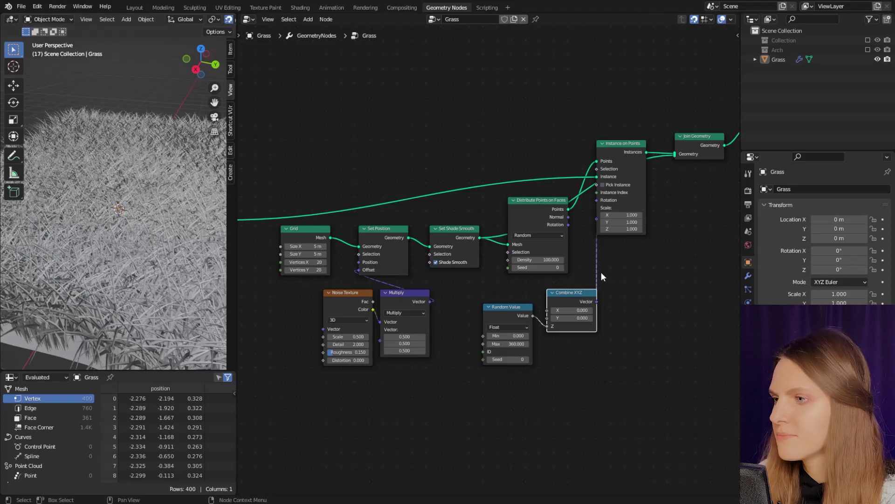
{"action": "left_click_drag", "start_coordinate": [562, 292], "coordinate": [555, 307]}
{"action": "left_click_drag", "start_coordinate": [597, 218], "coordinate": [597, 200]}
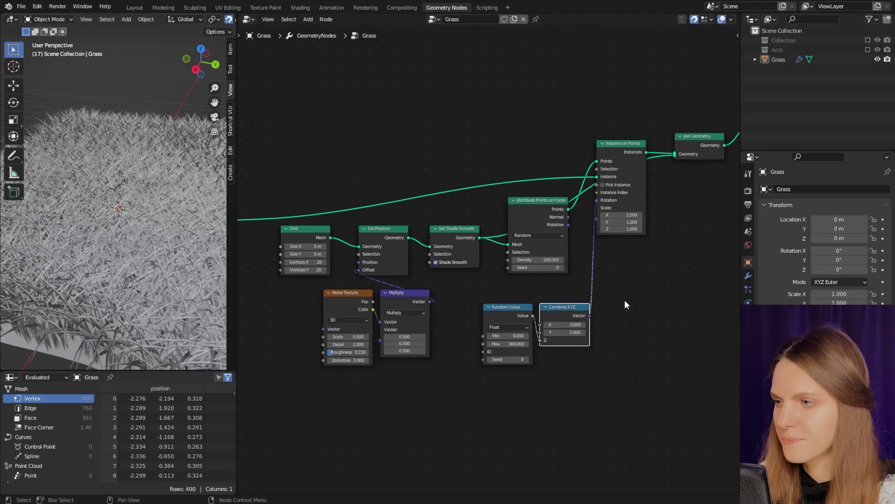
Duplicate the Random Value node, place the copy below Instance on Points and set its data type to Vector.
{"action": "left_click", "coordinate": [511, 310]}
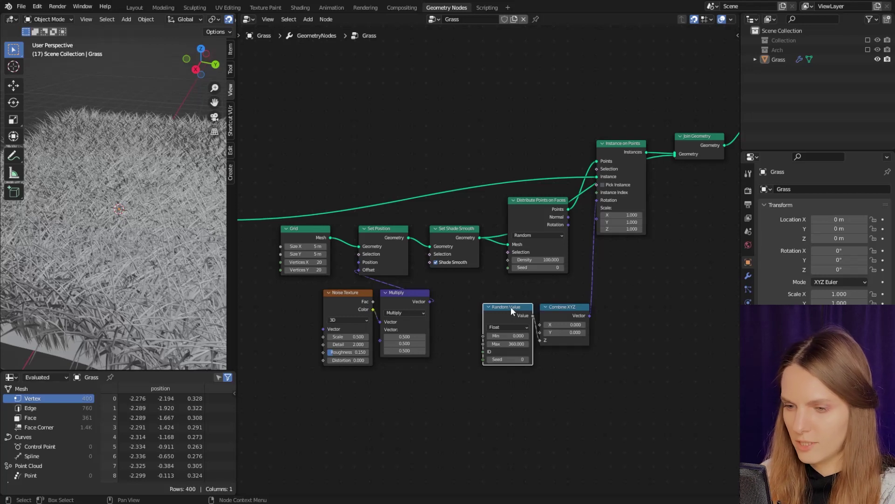
{"action": "key", "text": "shift+d"}
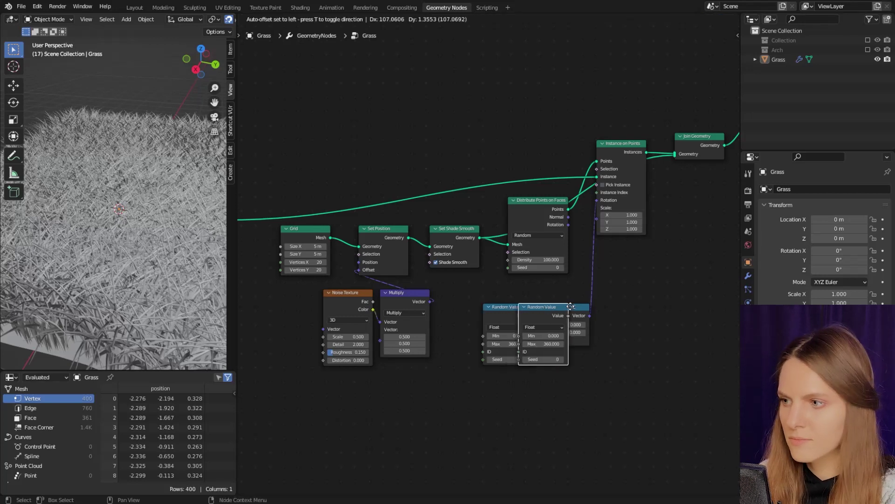
{"action": "left_click", "coordinate": [633, 286]}
{"action": "left_click", "coordinate": [640, 306]}
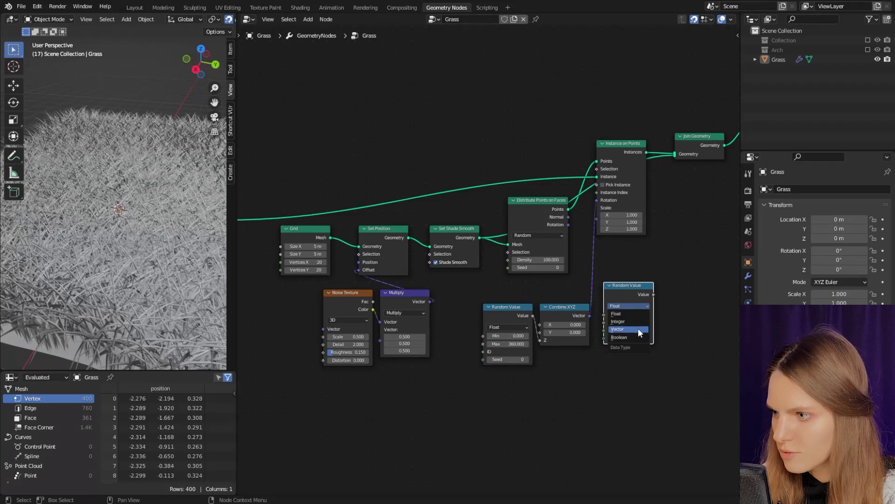
{"action": "left_click", "coordinate": [638, 328]}
Set the vector Random Value's Min to 0.8 and Max to 1.2 on all axes and connect it to Instance on Points' Scale.
{"action": "left_click_drag", "start_coordinate": [640, 335], "coordinate": [639, 321]}
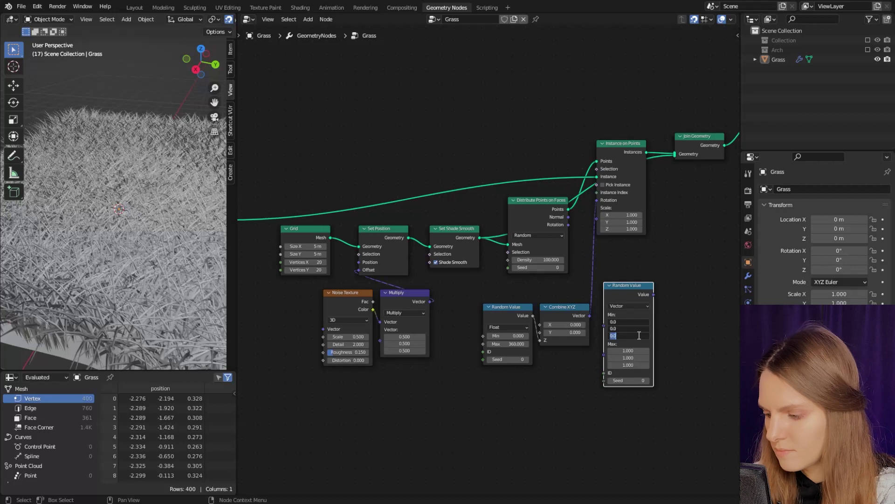
{"action": "type", "text": "0.8"}
{"action": "key", "text": "Return"}
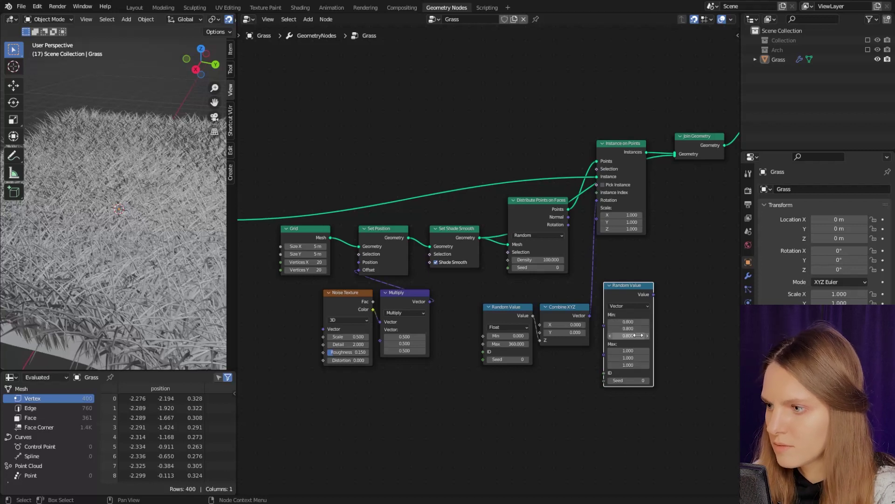
{"action": "left_click_drag", "start_coordinate": [655, 294], "coordinate": [597, 208]}
{"action": "middle_click_drag", "start_coordinate": [184, 275], "coordinate": [152, 277]}
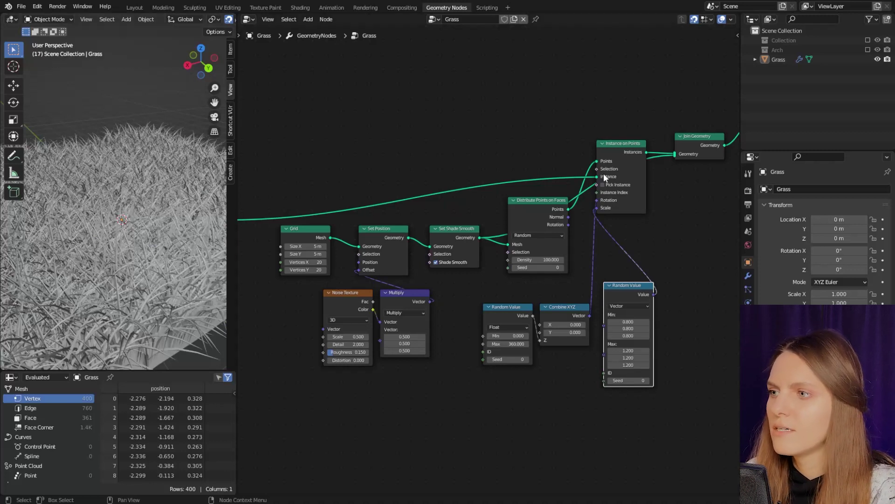
Insert a Set Material node after Curve to Mesh in the grass blade frame.
{"action": "middle_click_drag", "start_coordinate": [296, 140], "coordinate": [540, 256]}
{"action": "scroll", "coordinate": [543, 258], "scroll_direction": "down", "scroll_amount": 3}
{"action": "middle_click_drag", "start_coordinate": [307, 264], "coordinate": [362, 282]}
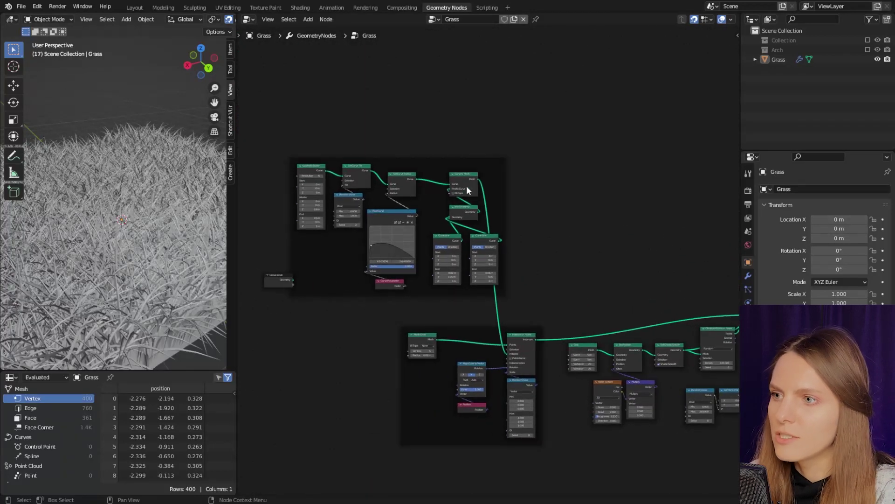
{"action": "scroll", "coordinate": [531, 222], "scroll_direction": "up", "scroll_amount": 2}
{"action": "key", "text": "shift+a"}
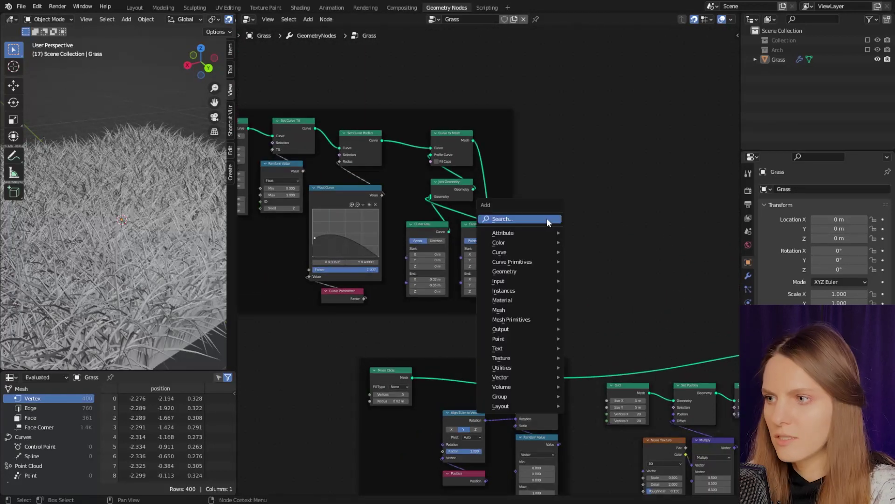
{"action": "left_click", "coordinate": [546, 216]}
{"action": "type", "text": "set m"}
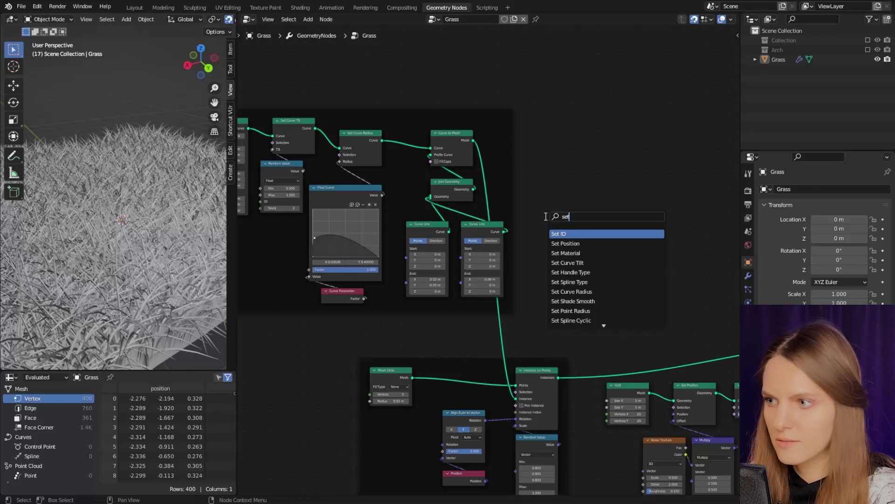
{"action": "key", "text": "Down"}
{"action": "key", "text": "Return"}
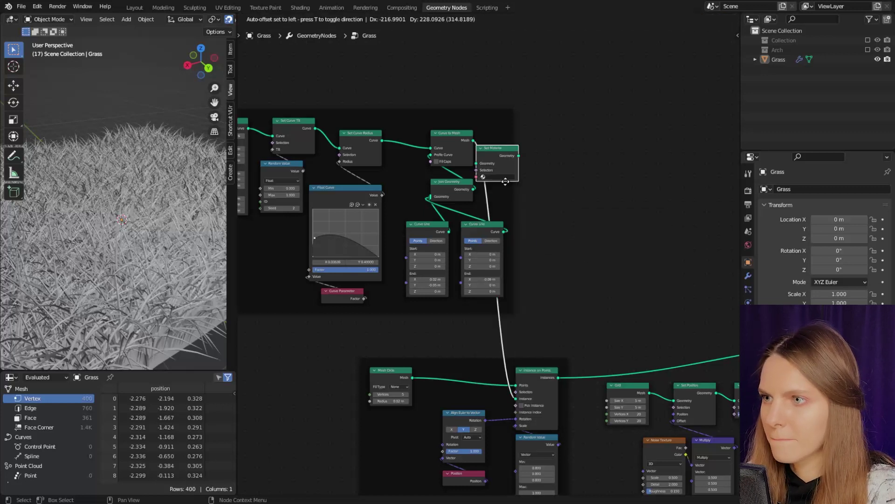
{"action": "left_click", "coordinate": [506, 180]}
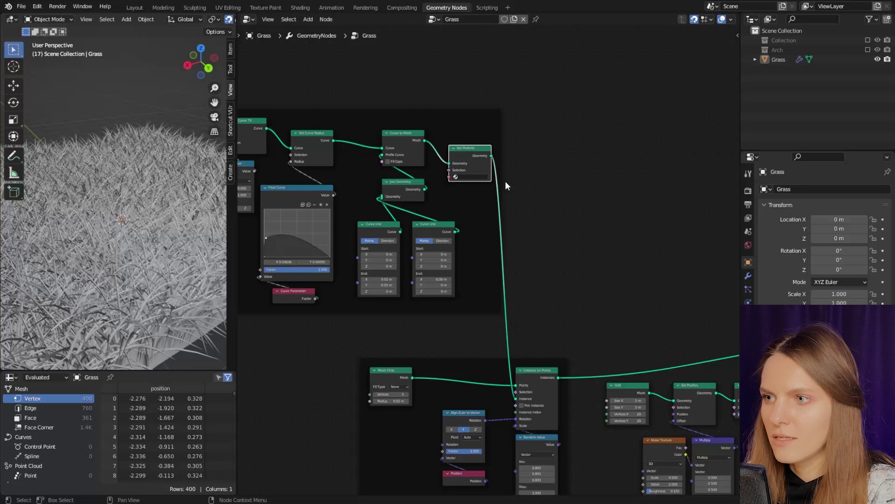
Create two new materials in separate slots on the Grass object, named GrassMaterial and SoilMaterial.
{"action": "left_click", "coordinate": [748, 343]}
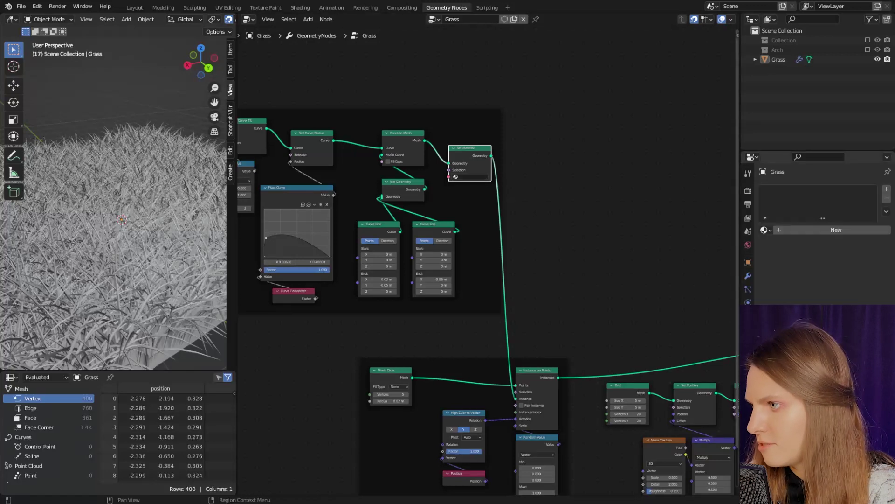
{"action": "left_click", "coordinate": [780, 230]}
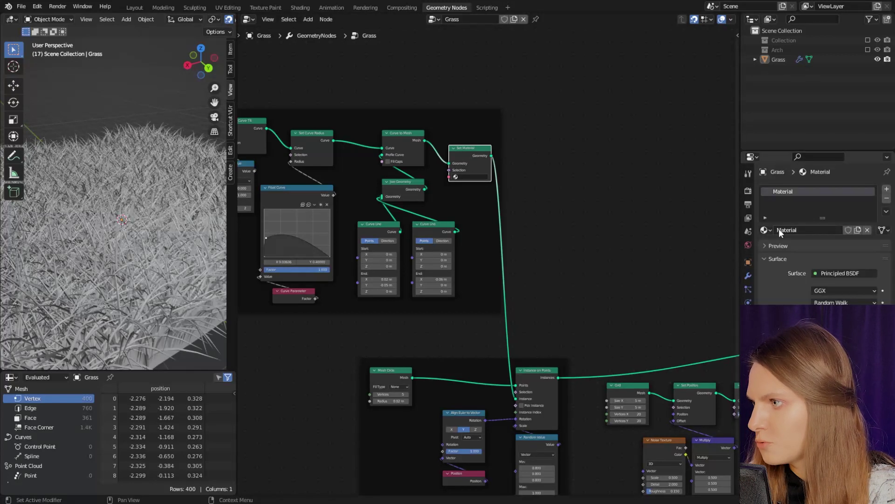
{"action": "double_click", "coordinate": [777, 192]}
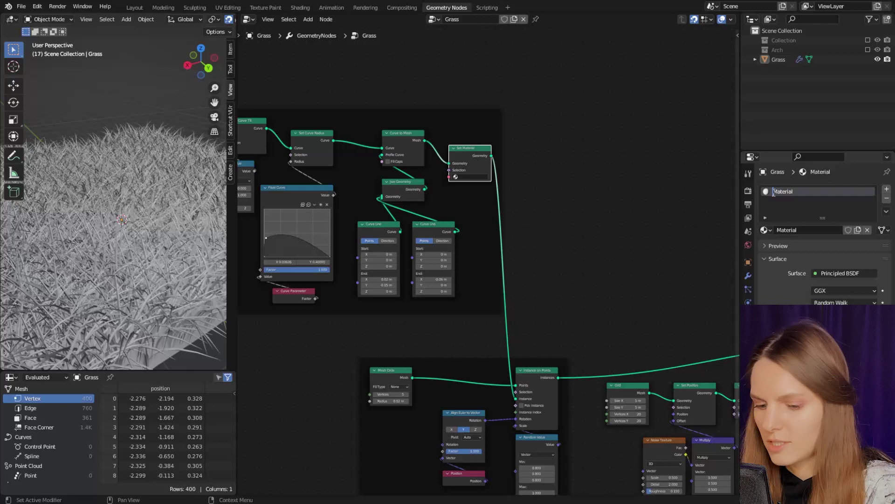
{"action": "type", "text": "Grass"}
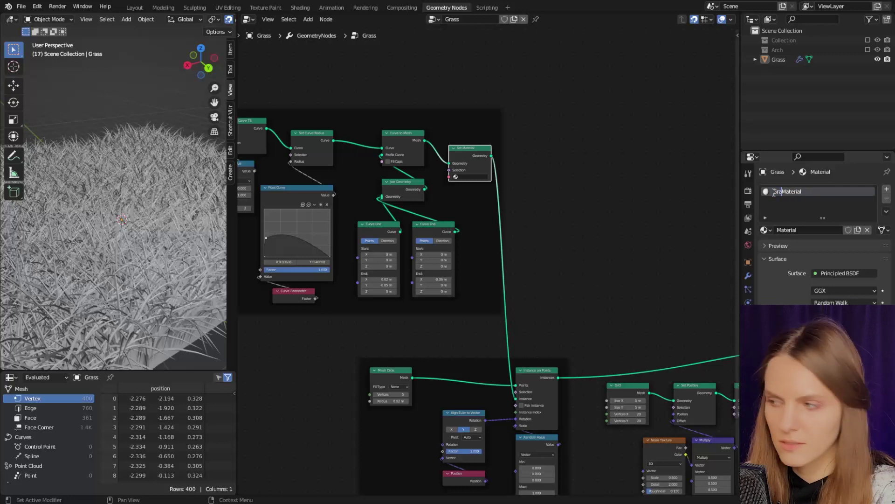
{"action": "key", "text": "Return"}
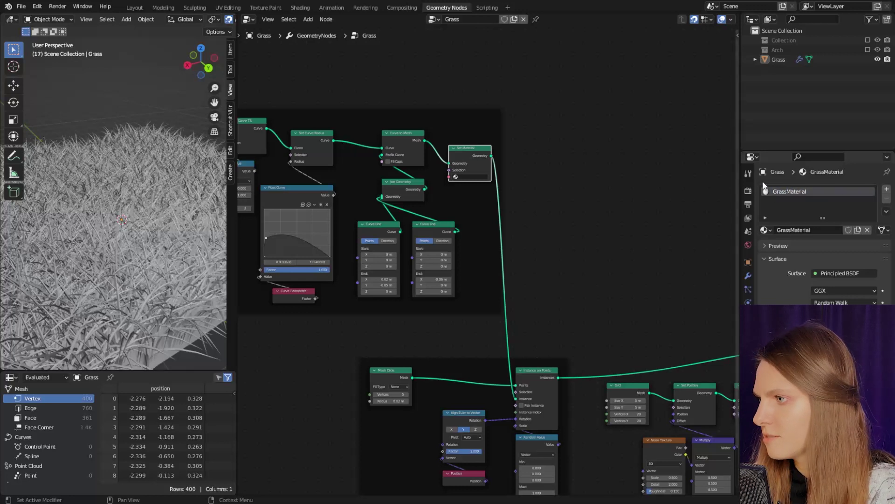
{"action": "left_click", "coordinate": [886, 189]}
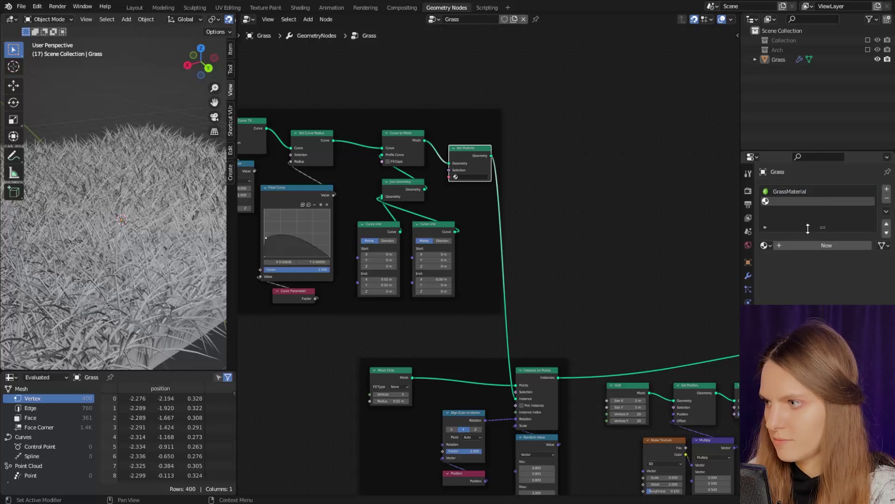
{"action": "left_click", "coordinate": [819, 242]}
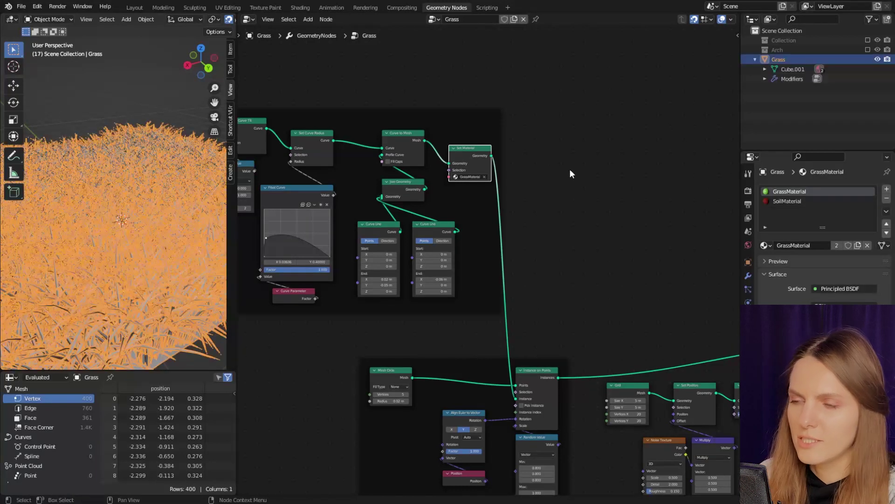
Place a Set Material node using SoilMaterial above Set Shade Smooth, on the terrain's link to Join Geometry.
{"action": "middle_click_drag", "start_coordinate": [595, 294], "coordinate": [445, 210]}
{"action": "middle_click_drag", "start_coordinate": [552, 200], "coordinate": [485, 166]}
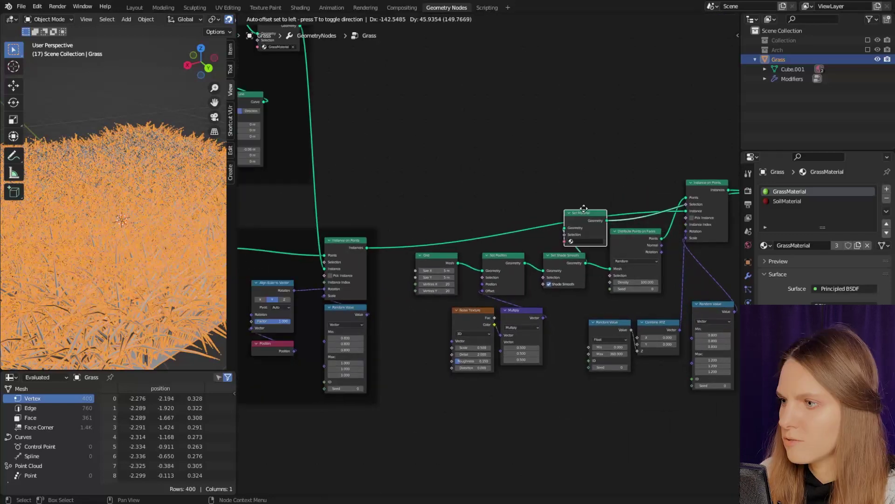
{"action": "left_click_drag", "start_coordinate": [576, 208], "coordinate": [600, 166]}
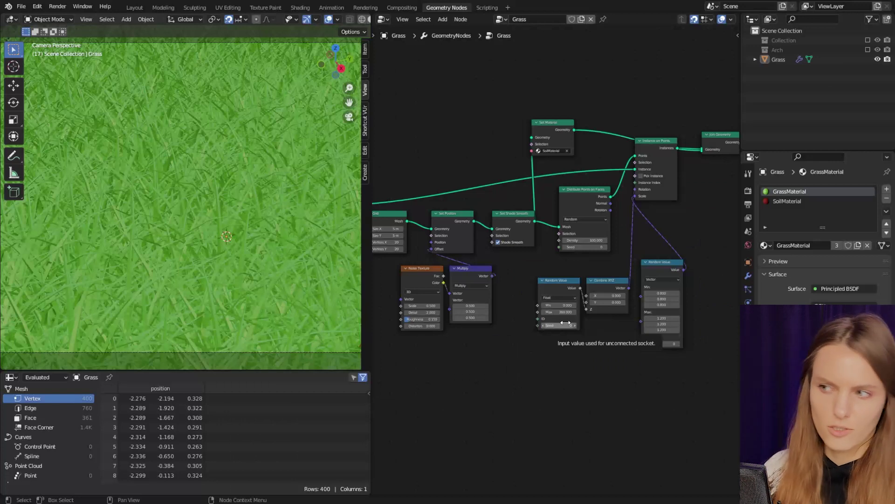
Lower the Density of Distribute Points on Faces, trying 50 first and settling on 40.
{"action": "double_click", "coordinate": [575, 240]}
{"action": "type", "text": "50"}
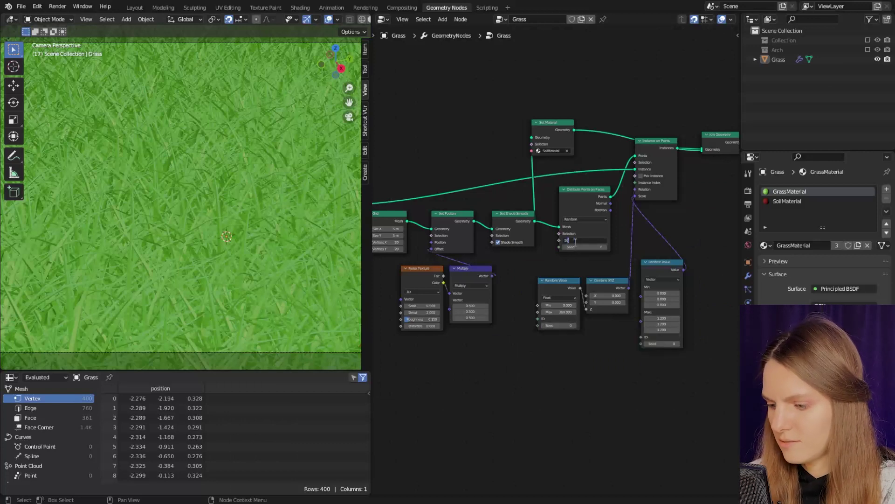
{"action": "key", "text": "Return"}
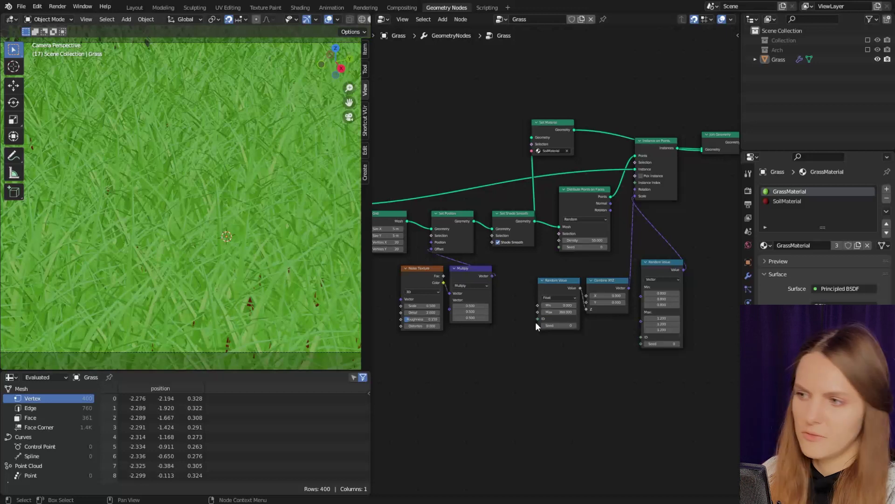
{"action": "double_click", "coordinate": [579, 241]}
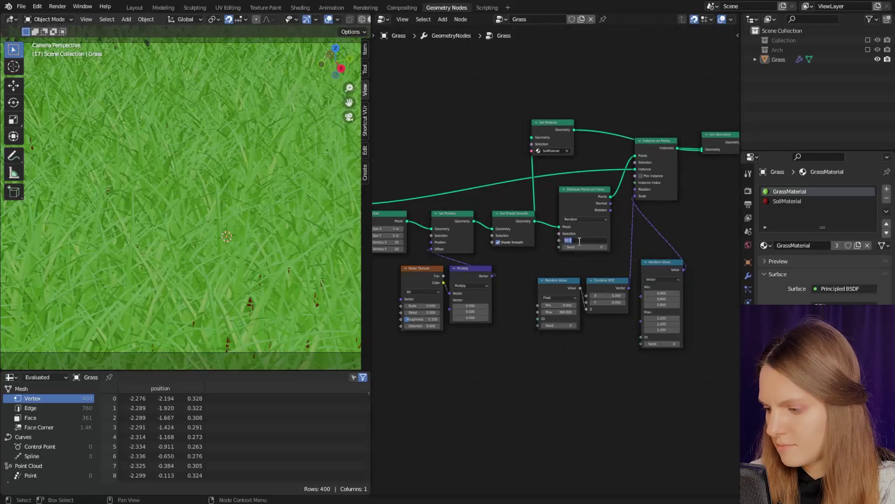
{"action": "type", "text": "40"}
{"action": "key", "text": "Return"}
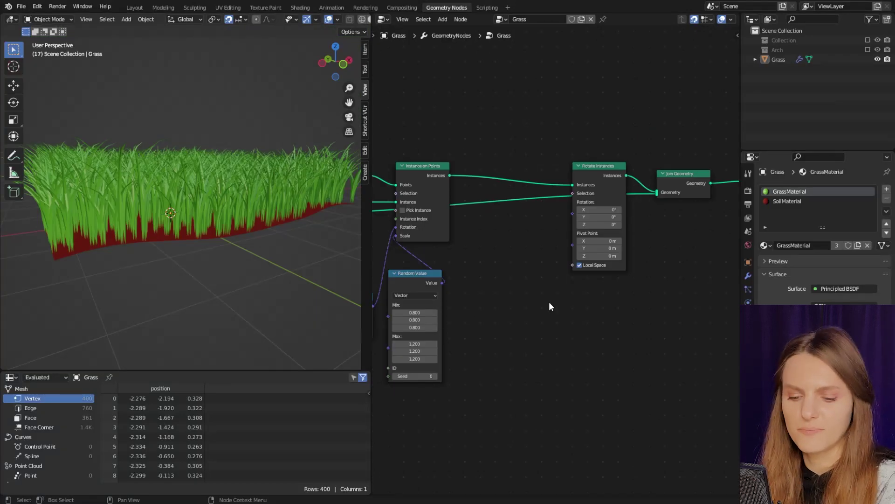
Add a Noise Texture node with Scale 25.2 below Rotate Instances and connect its Color to Rotation.
{"action": "key", "text": "shift+a"}
{"action": "left_click", "coordinate": [549, 301]}
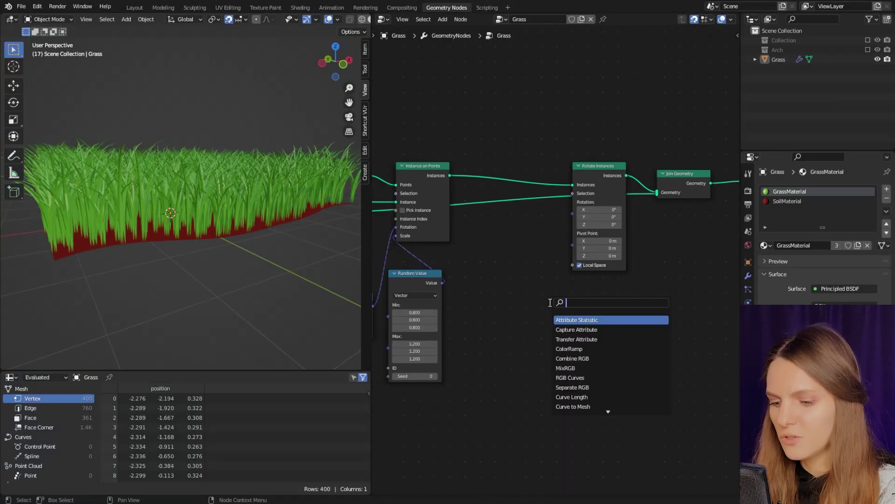
{"action": "type", "text": "noi"}
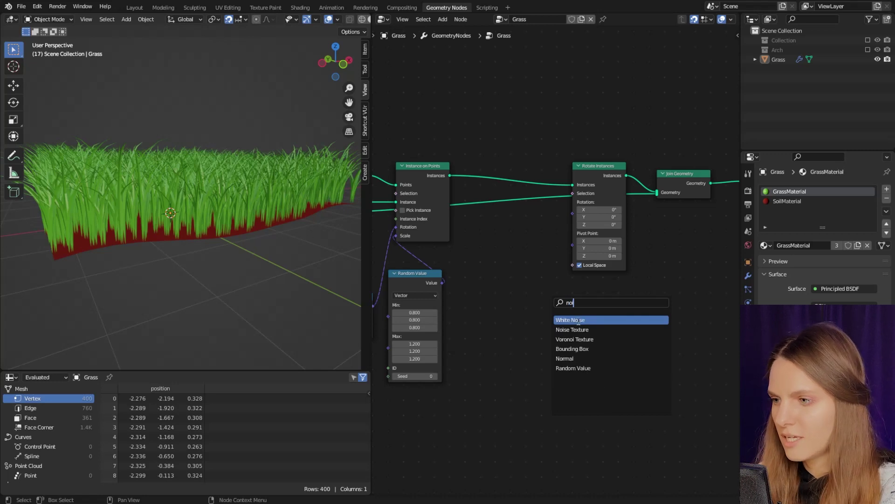
{"action": "key", "text": "Down"}
{"action": "key", "text": "Return"}
{"action": "left_click", "coordinate": [528, 303]}
{"action": "left_click_drag", "start_coordinate": [549, 299], "coordinate": [572, 211]}
{"action": "middle_click_drag", "start_coordinate": [328, 249], "coordinate": [247, 240]}
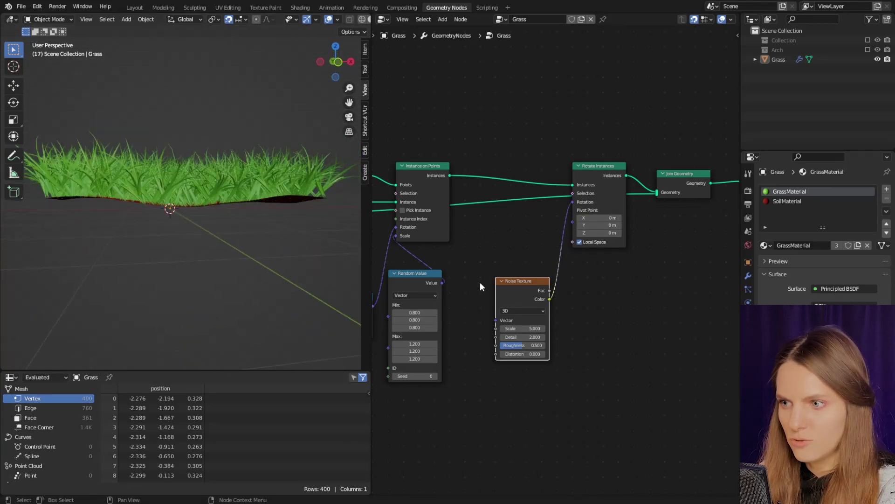
{"action": "left_click_drag", "start_coordinate": [516, 282], "coordinate": [501, 297]}
{"action": "left_click_drag", "start_coordinate": [496, 345], "coordinate": [497, 345]}
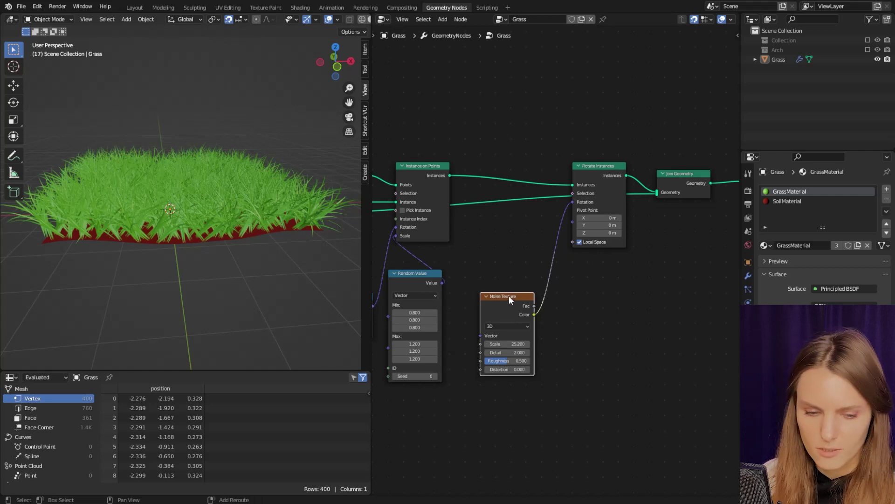
Insert a Vector Math node set to Subtract between Noise Texture and Rotate Instances, with the Noise Texture placed beneath it.
{"action": "key", "text": "shift+a"}
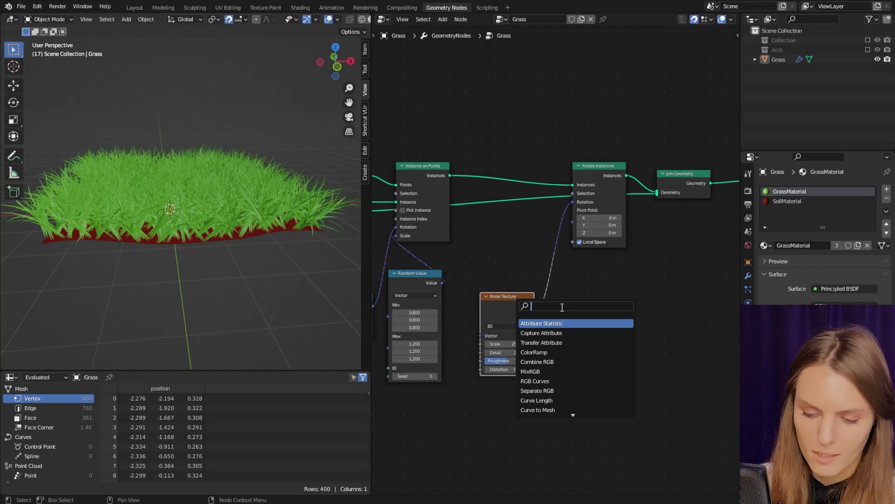
{"action": "type", "text": "mat"}
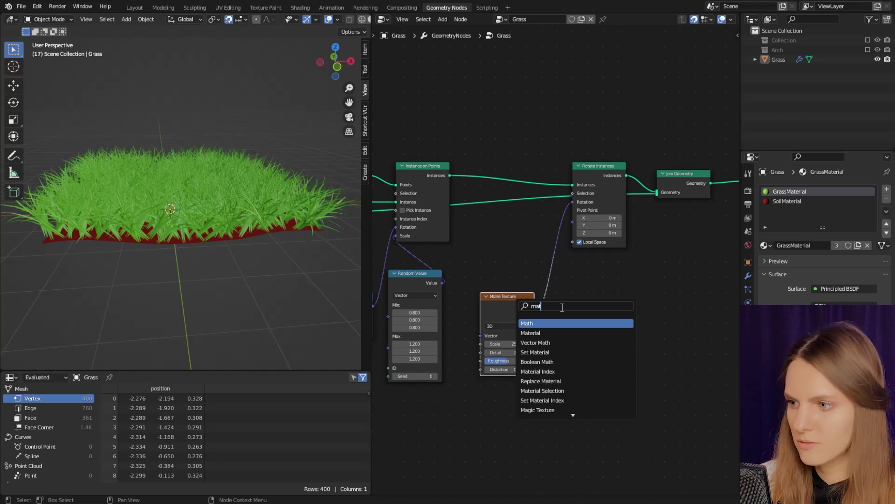
{"action": "left_click", "coordinate": [565, 342]}
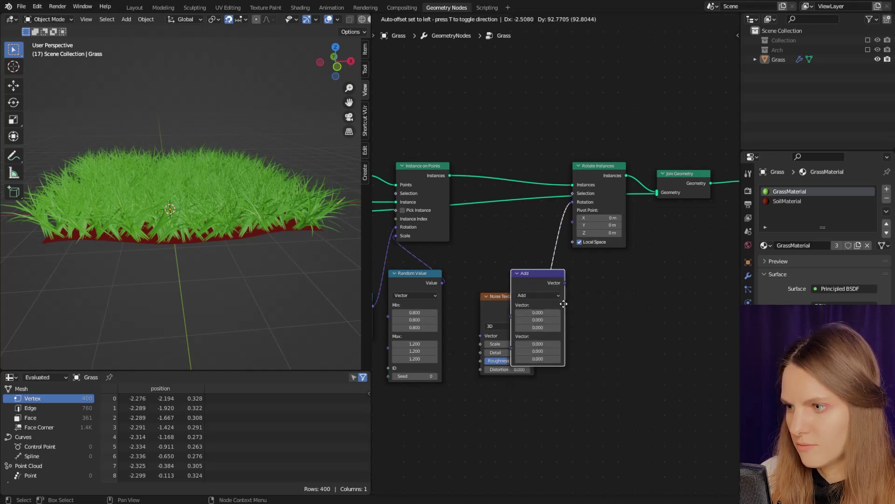
{"action": "left_click", "coordinate": [536, 288]}
{"action": "left_click_drag", "start_coordinate": [485, 296], "coordinate": [485, 350]}
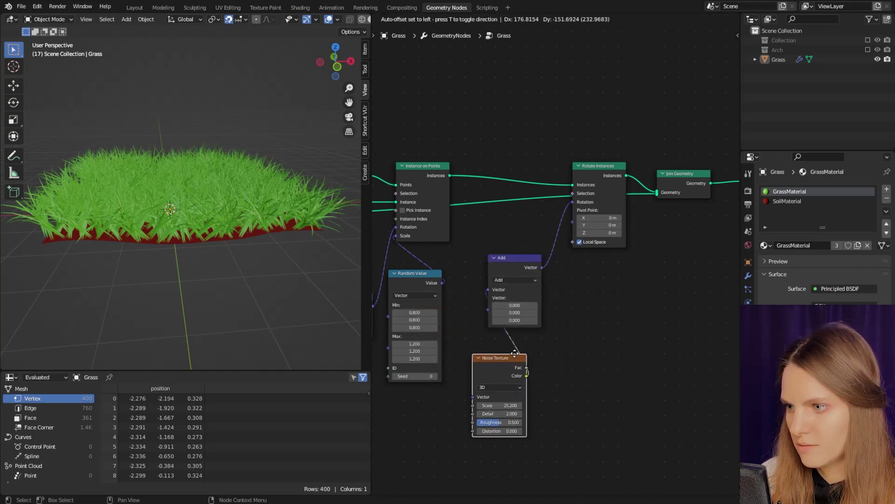
{"action": "left_click", "coordinate": [516, 279]}
{"action": "left_click", "coordinate": [515, 297]}
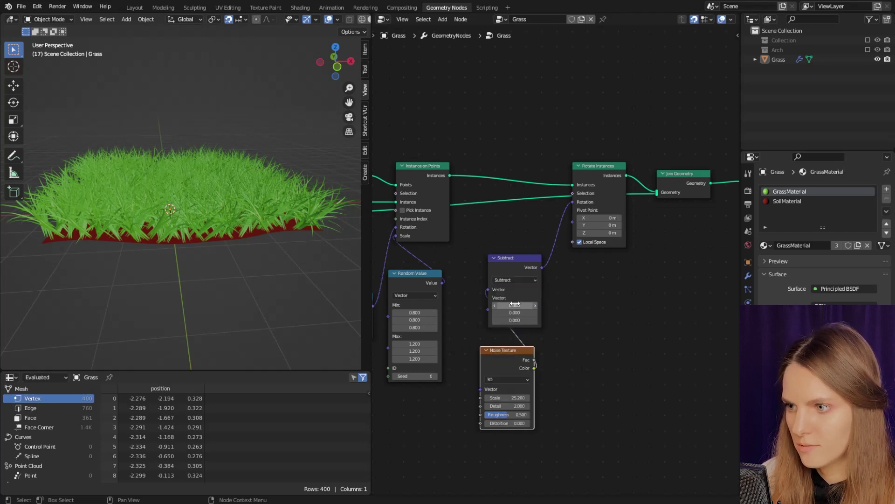
Set the Subtract node's second vector to 0.5 on all axes and the Noise Texture's Scale to 1.
{"action": "left_click", "coordinate": [516, 305]}
{"action": "type", "text": "0.5"}
{"action": "key", "text": "Return"}
{"action": "mouse_move", "coordinate": [506, 398]}
{"action": "left_mouse_down"}
{"action": "mouse_move", "coordinate": [518, 398]}
{"action": "mouse_move", "coordinate": [504, 399]}
{"action": "left_mouse_up"}
{"action": "key", "text": "ctrl+z"}
{"action": "key", "text": "ctrl+z"}
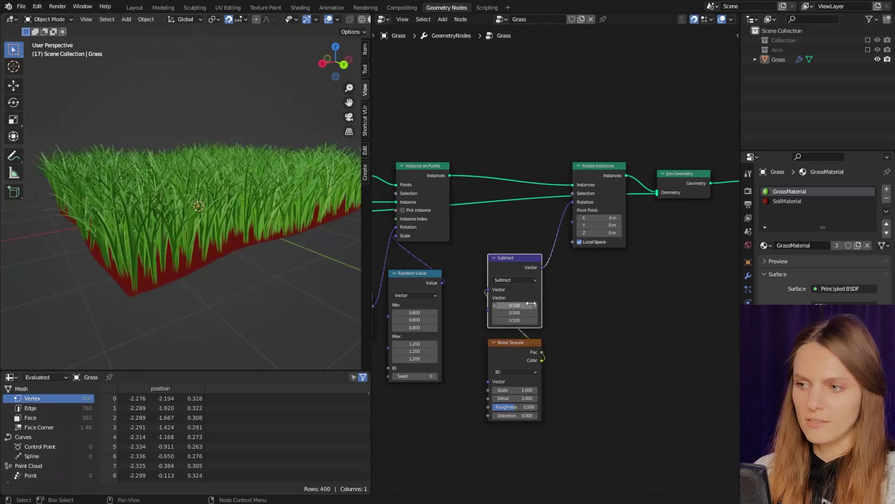
Insert a duplicate of the Subtract node before Rotate Instances' Rotation and stack the original Subtract and Noise Texture beneath it.
{"action": "left_click_drag", "start_coordinate": [544, 455], "coordinate": [504, 304]}
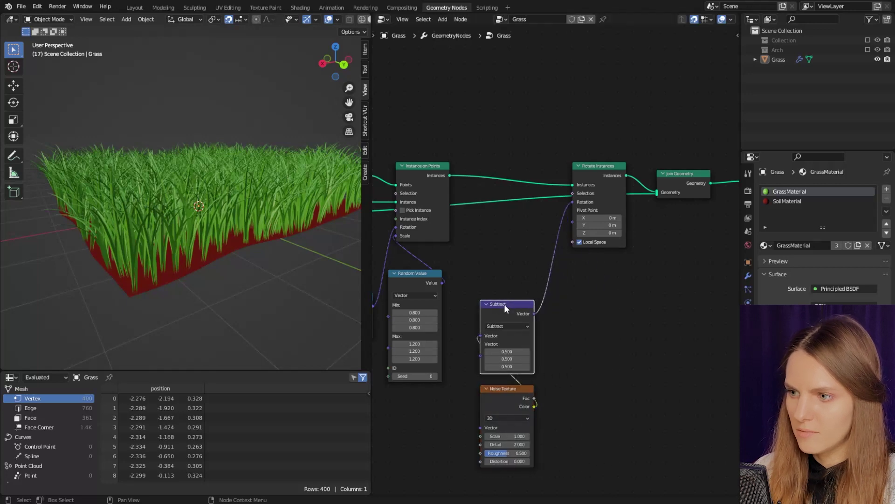
{"action": "key", "text": "shift+d"}
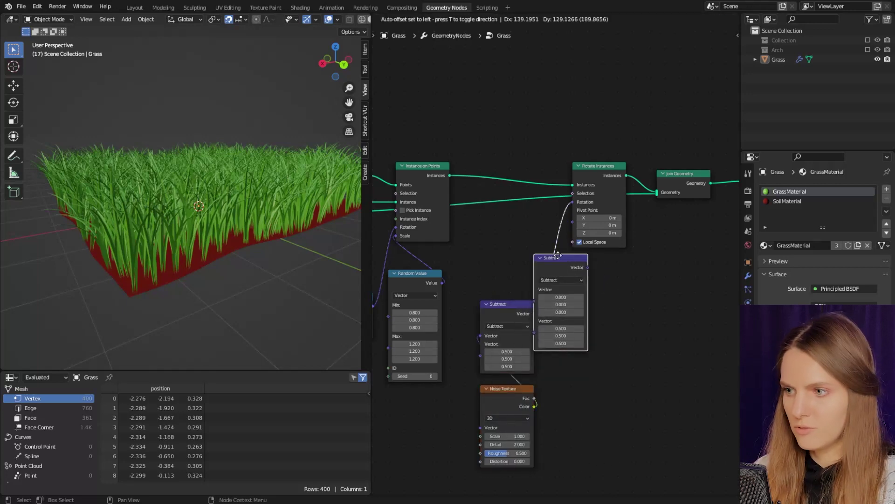
{"action": "left_click", "coordinate": [552, 248]}
{"action": "left_click_drag", "start_coordinate": [449, 298], "coordinate": [455, 419]}
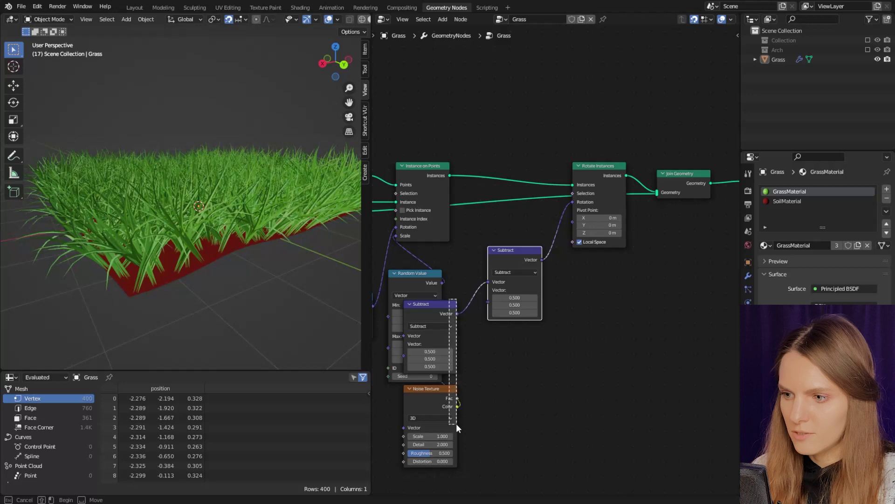
{"action": "left_click_drag", "start_coordinate": [458, 313], "coordinate": [510, 351]}
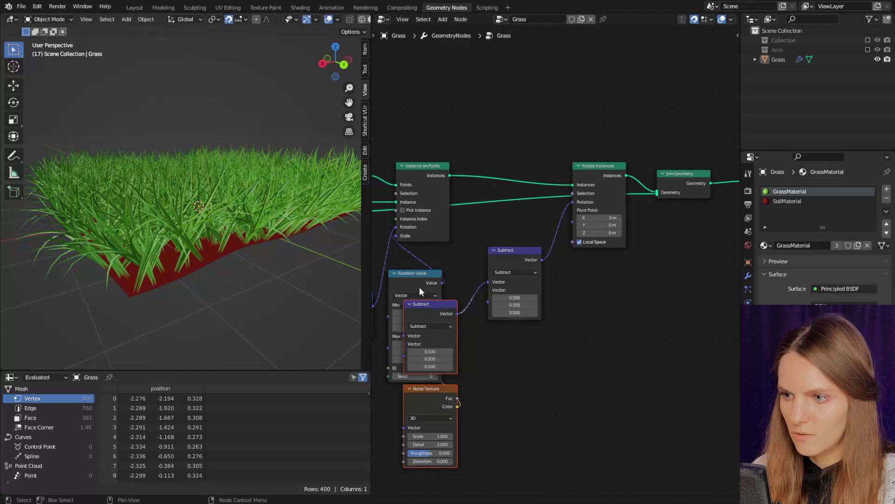
{"action": "left_click_drag", "start_coordinate": [452, 310], "coordinate": [527, 331]}
Change the duplicated Subtract node to Multiply by 5 on all axes and nudge the Noise Texture up beneath Subtract.
{"action": "left_click", "coordinate": [518, 272]}
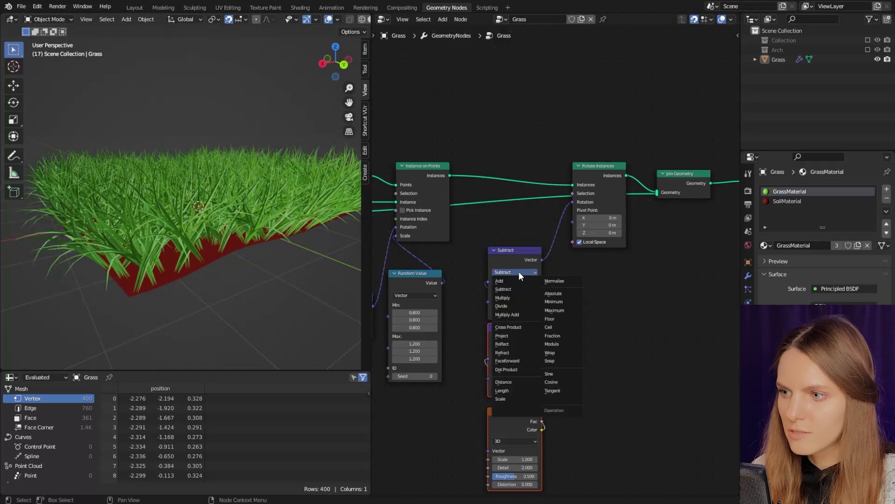
{"action": "left_click", "coordinate": [518, 297]}
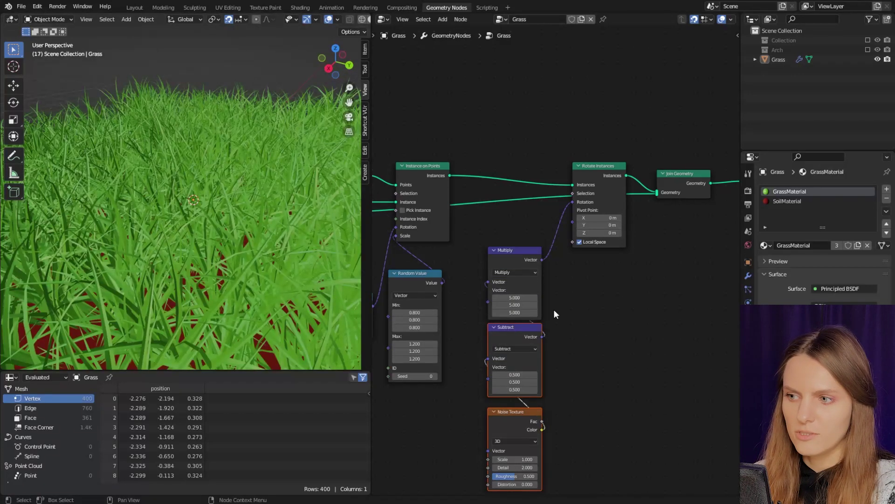
{"action": "scroll", "coordinate": [303, 298], "scroll_direction": "down", "scroll_amount": 8}
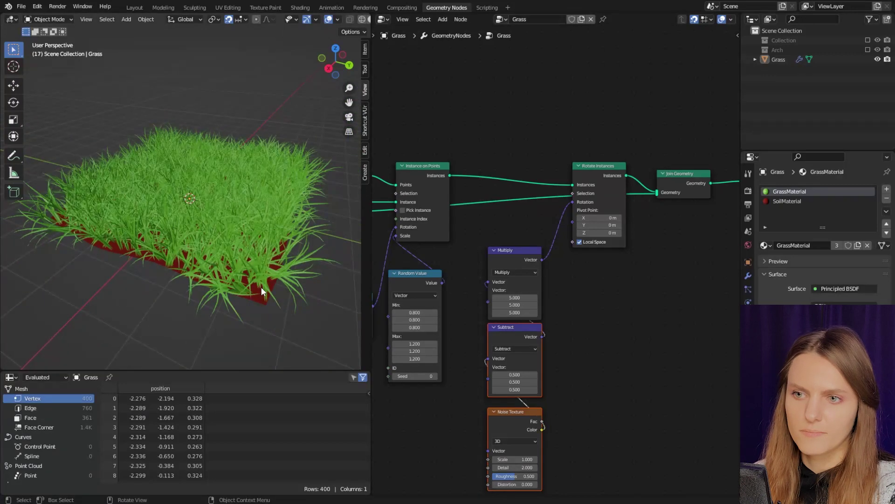
{"action": "middle_click_drag", "start_coordinate": [249, 289], "coordinate": [167, 272]}
{"action": "scroll", "coordinate": [175, 290], "scroll_direction": "up", "scroll_amount": 3}
{"action": "scroll", "coordinate": [228, 274], "scroll_direction": "up", "scroll_amount": 3}
{"action": "left_click", "coordinate": [568, 319]}
{"action": "scroll", "coordinate": [555, 383], "scroll_direction": "down", "scroll_amount": 2, "text": "shift"}
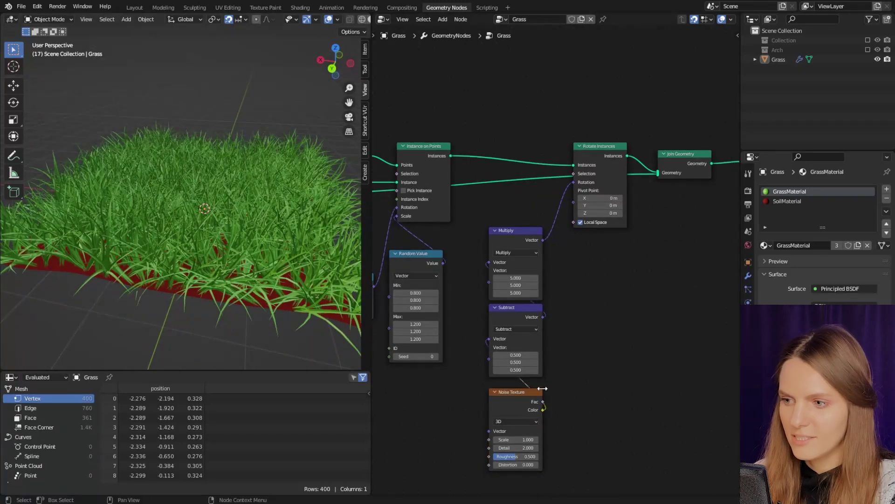
{"action": "left_click_drag", "start_coordinate": [522, 394], "coordinate": [524, 385]}
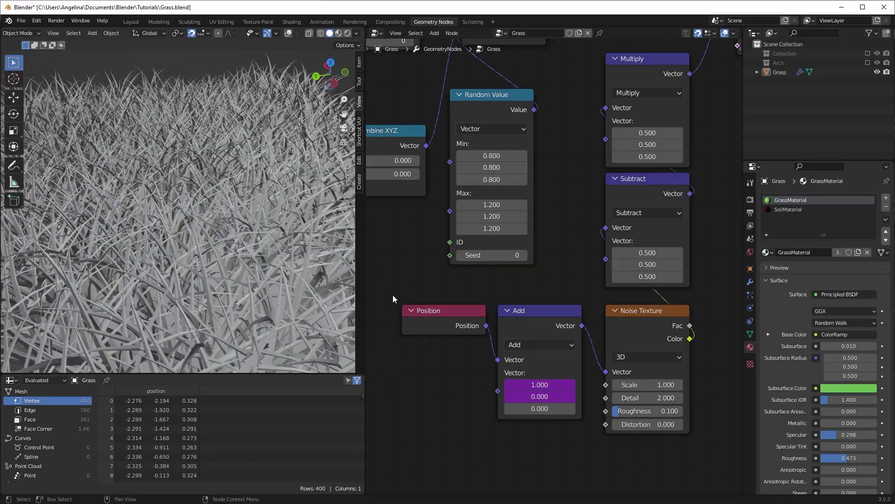
Examine the driver expressions in the X and Y vector fields of the Add node feeding Noise Texture, and play the animation.
{"action": "left_click_drag", "start_coordinate": [392, 294], "coordinate": [735, 450]}
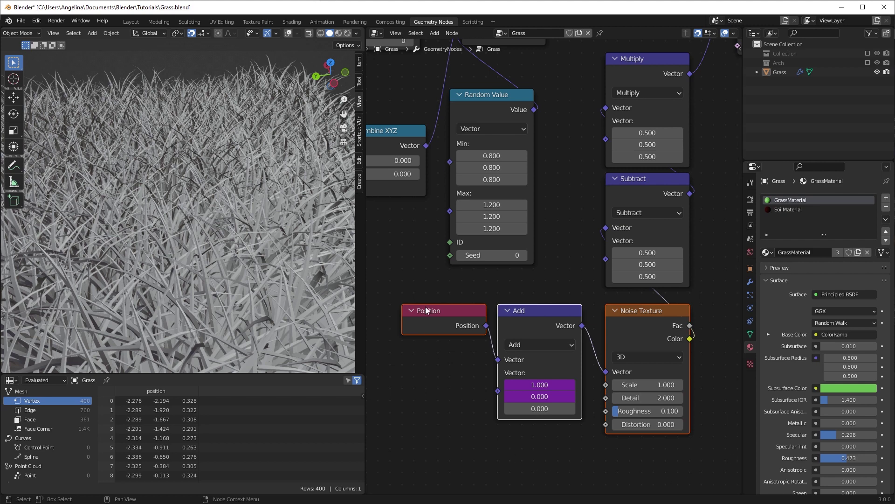
{"action": "left_click", "coordinate": [459, 287]}
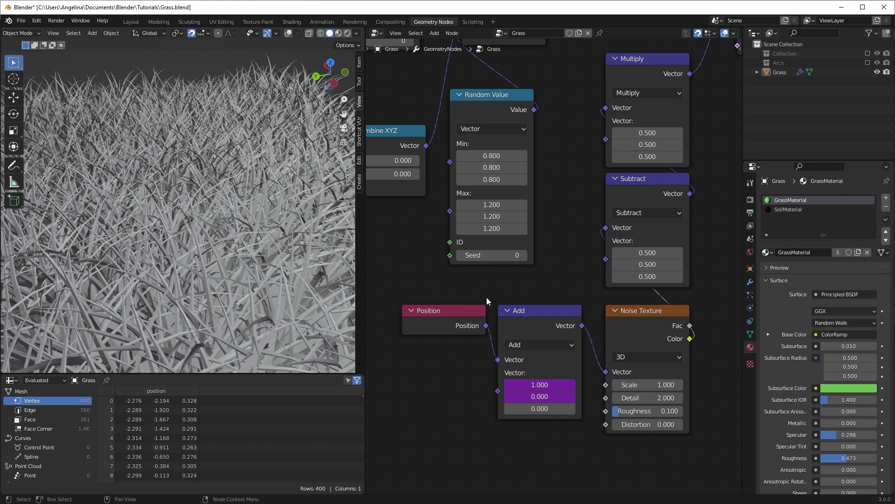
{"action": "left_click", "coordinate": [531, 384]}
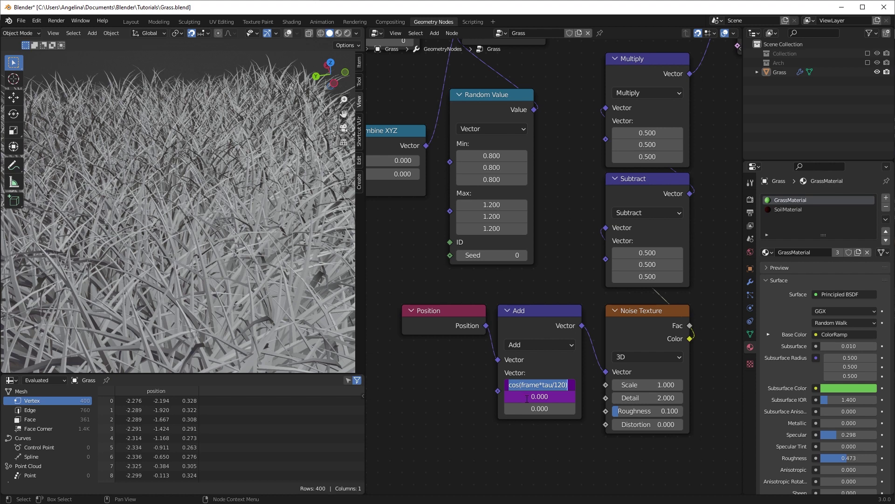
{"action": "left_click", "coordinate": [526, 399]}
{"action": "left_click", "coordinate": [526, 397]}
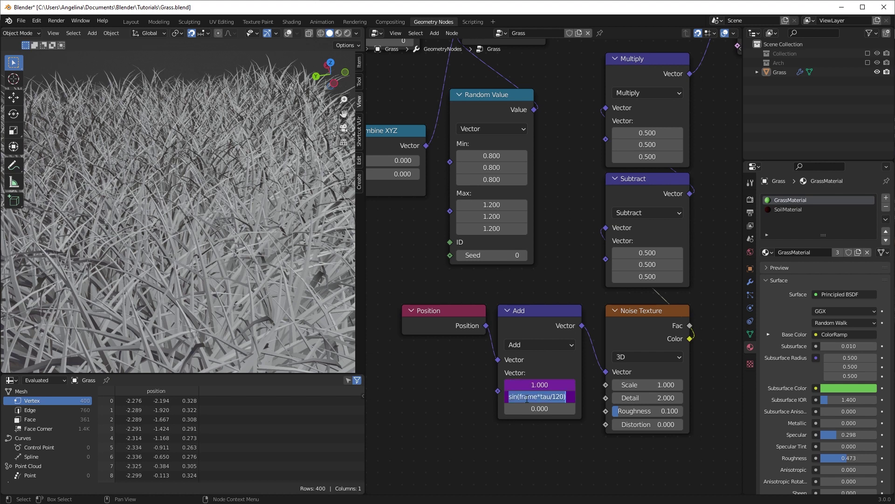
{"action": "left_click", "coordinate": [524, 388]}
{"action": "left_click", "coordinate": [524, 385]}
{"action": "left_click", "coordinate": [508, 385]}
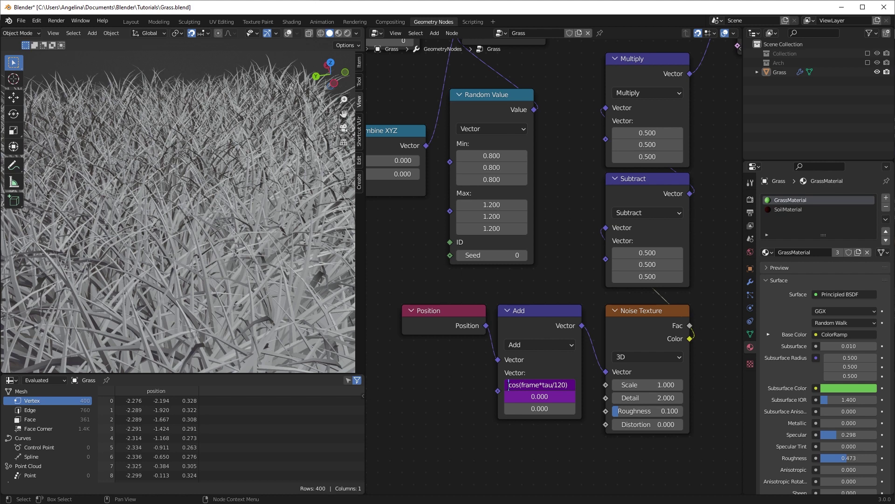
{"action": "type", "text": "#"}
{"action": "key", "text": "BackSpace"}
{"action": "left_click", "coordinate": [547, 397]}
{"action": "left_click", "coordinate": [546, 396]}
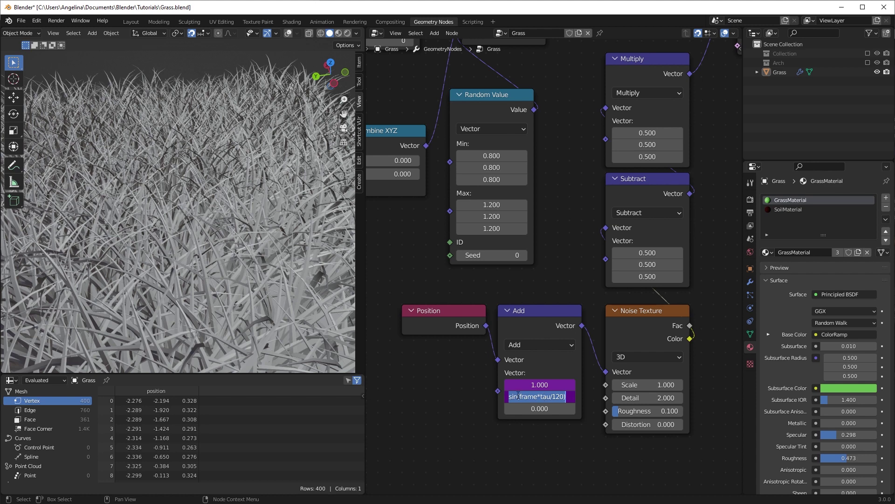
{"action": "left_click", "coordinate": [442, 398]}
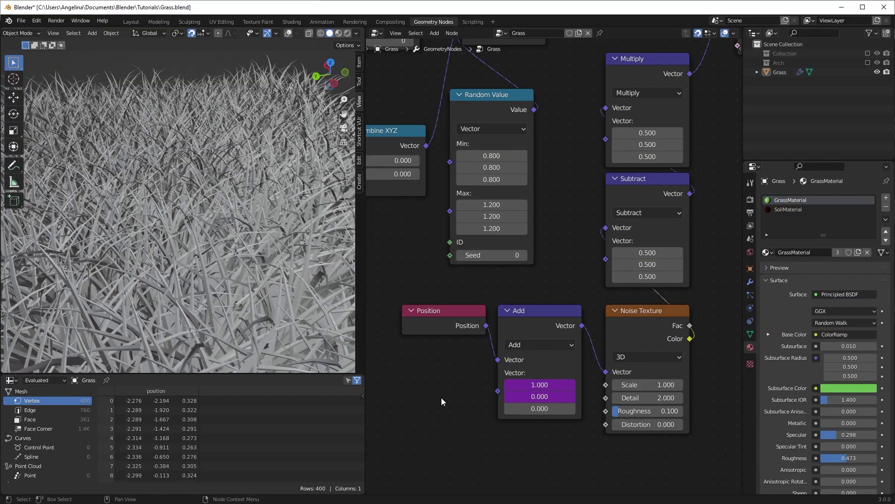
{"action": "key", "text": "space"}
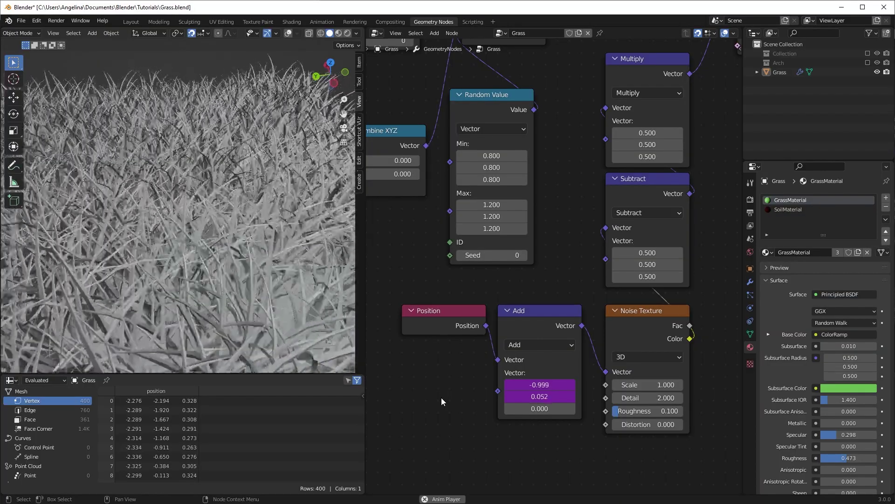